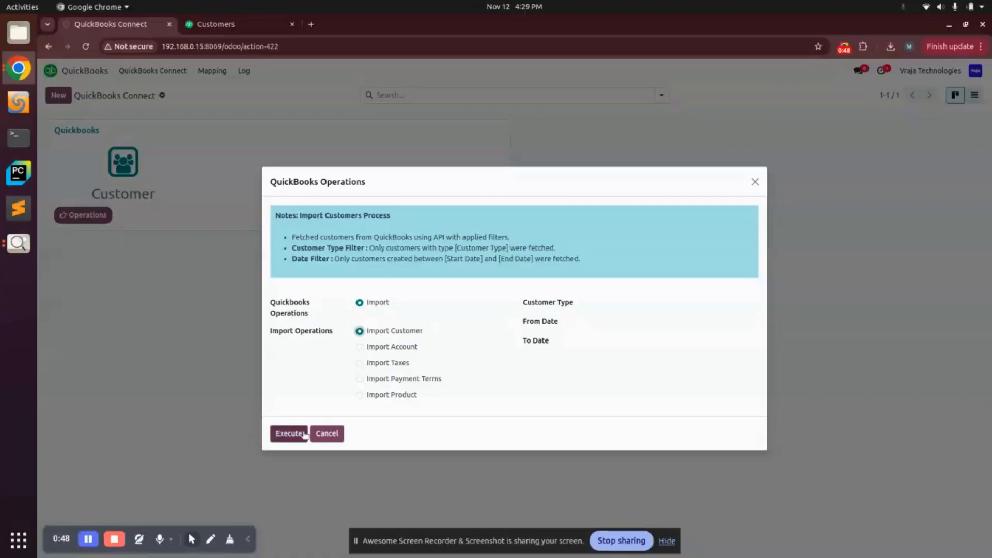
- Execute the Import Customer operation without filters and review the source customer list in QuickBooks Online
click(289, 437)
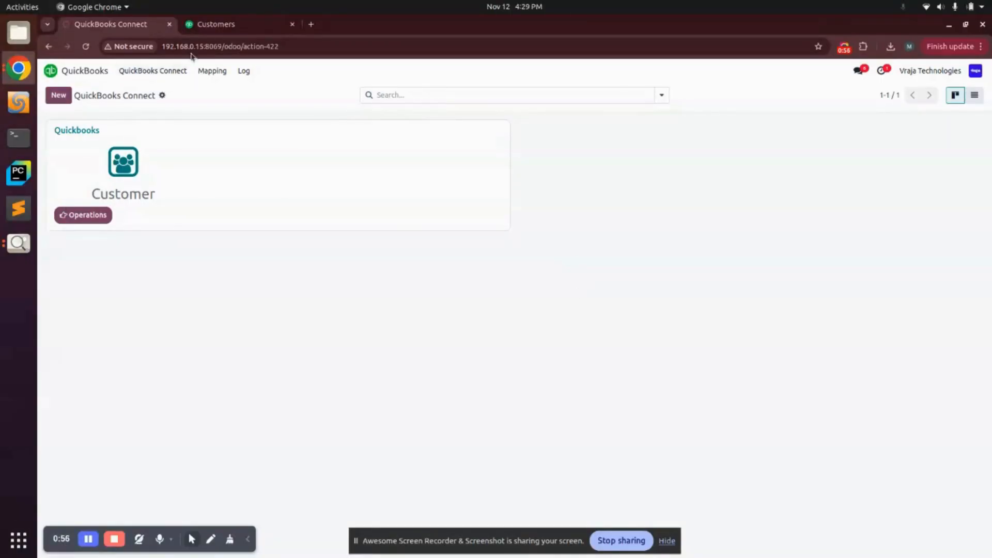
click(222, 28)
scroll(697, 259, down, 15)
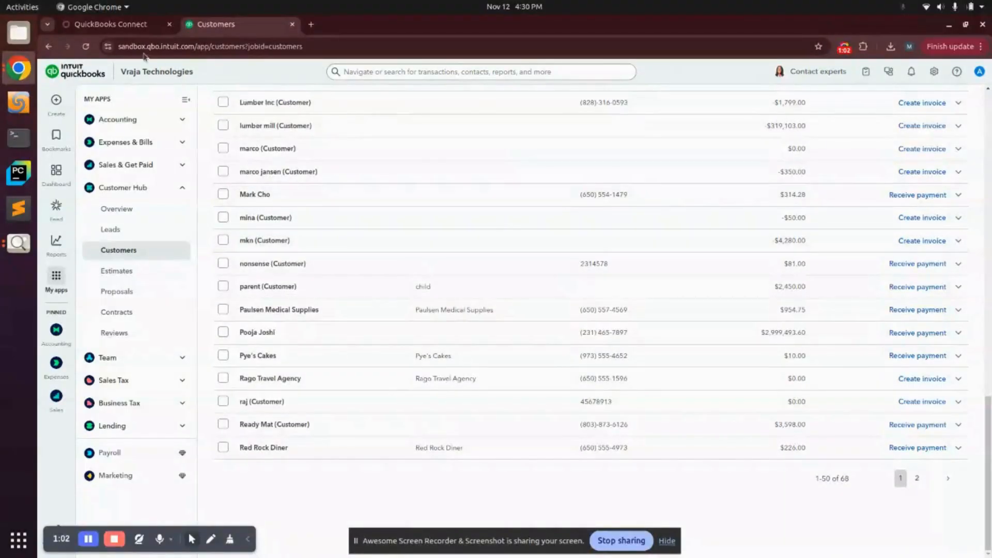
- Review the imported records in Odoo's customer mapping list
click(106, 26)
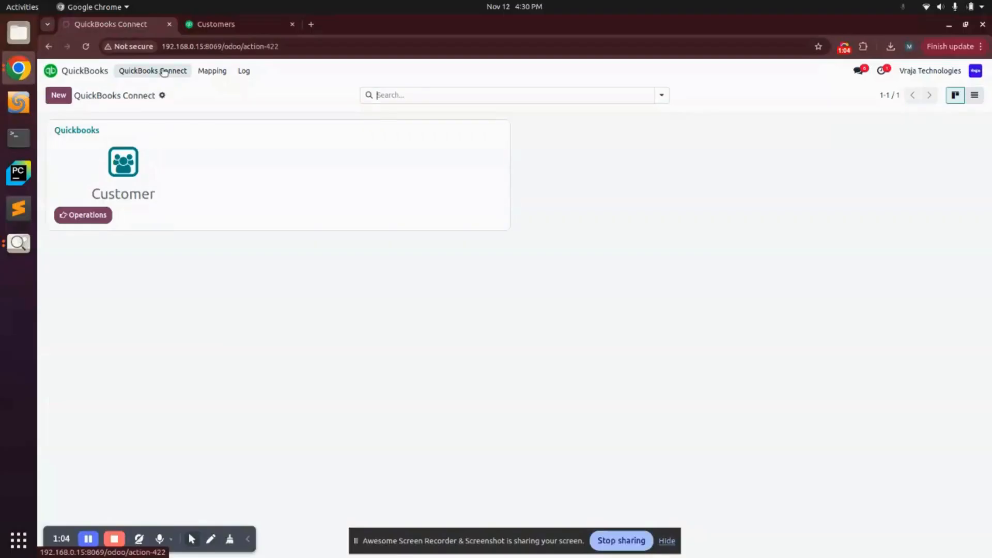
click(197, 75)
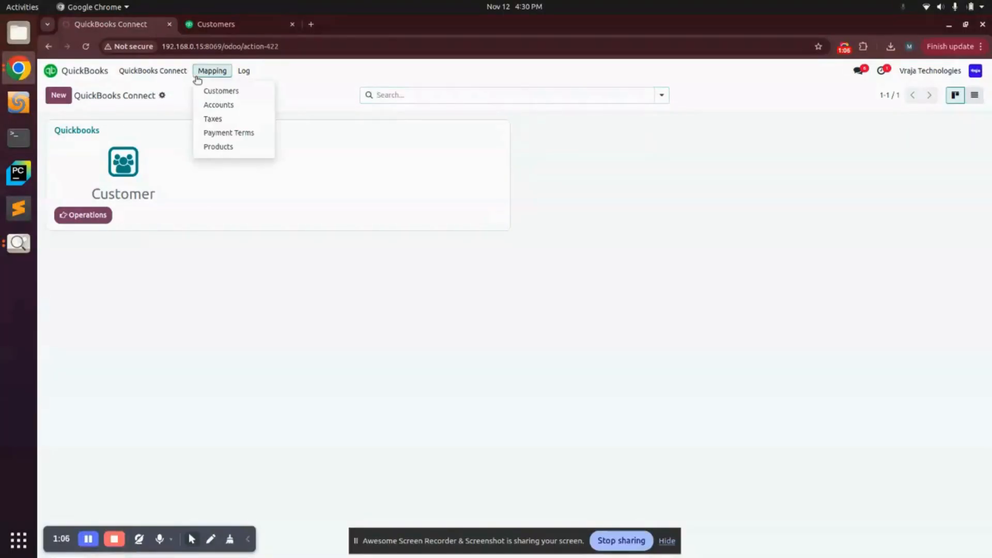
click(208, 90)
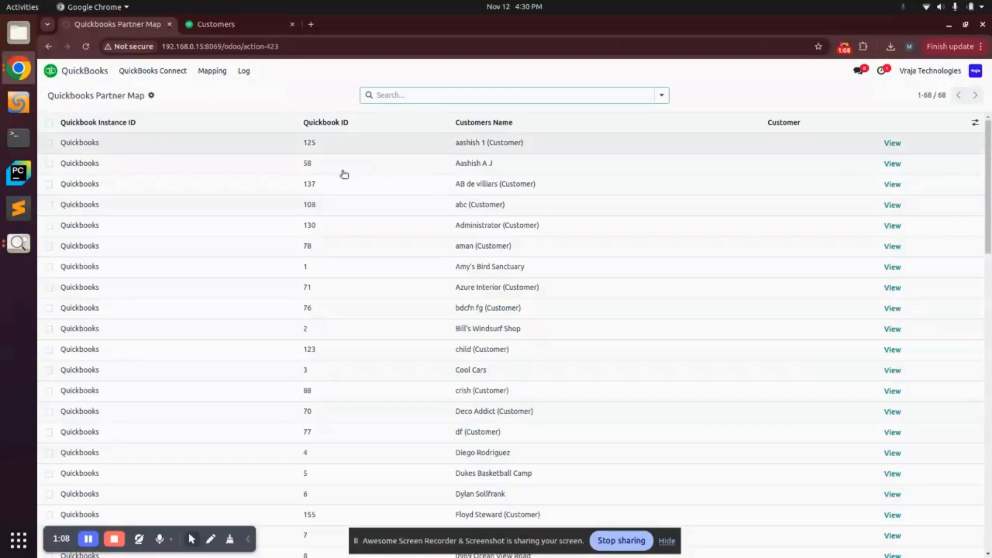
scroll(687, 279, down, 15)
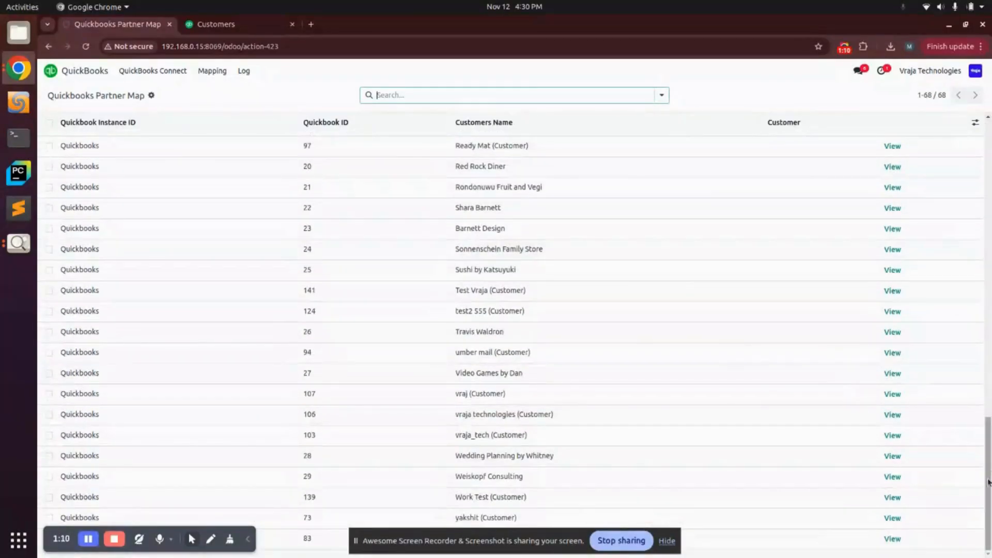
drag(988, 482, 988, 186)
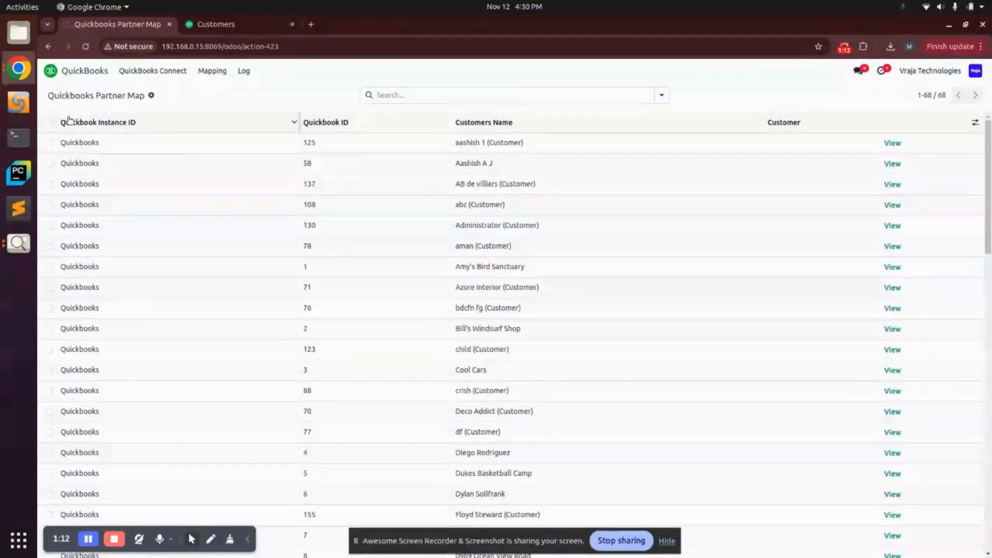
- Delete all records from the customer mapping list
click(49, 123)
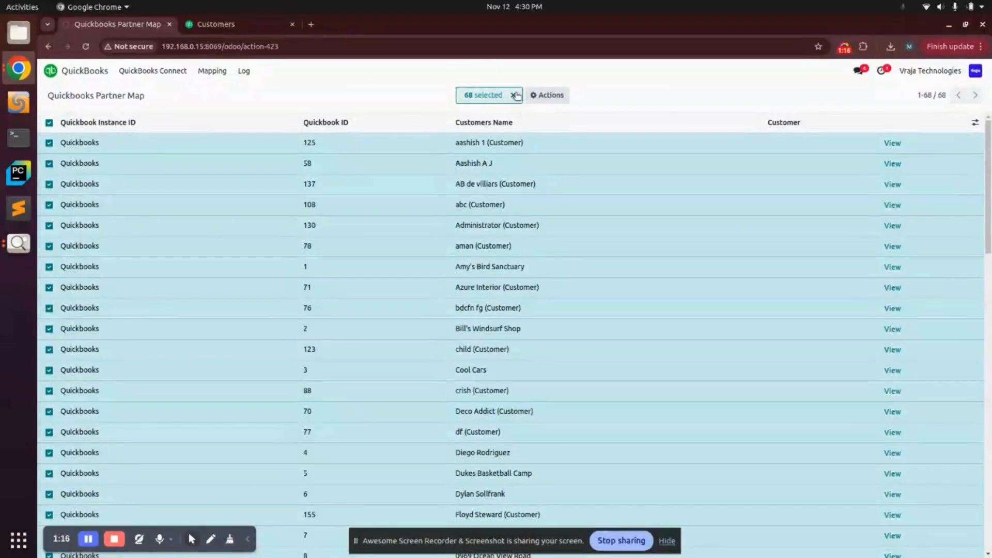
click(49, 123)
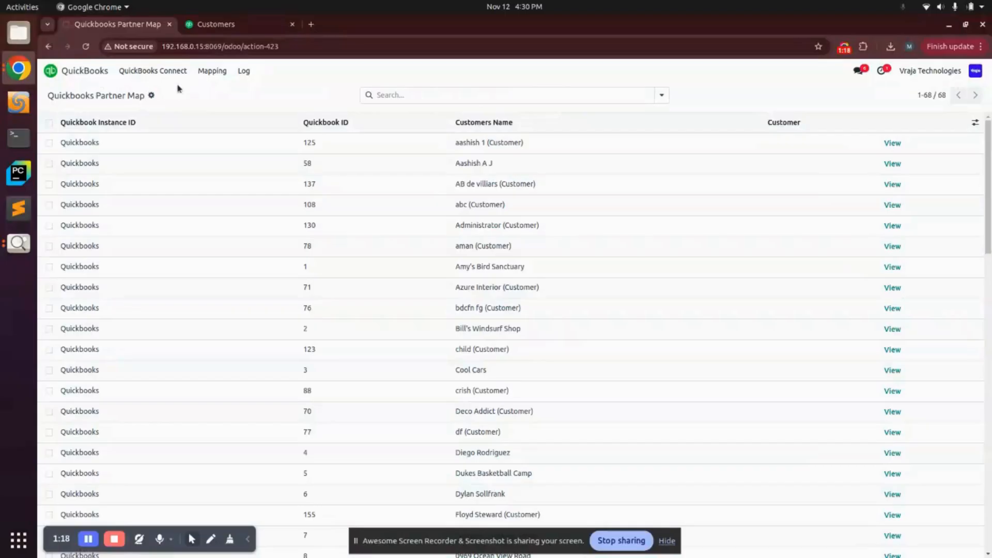
click(49, 123)
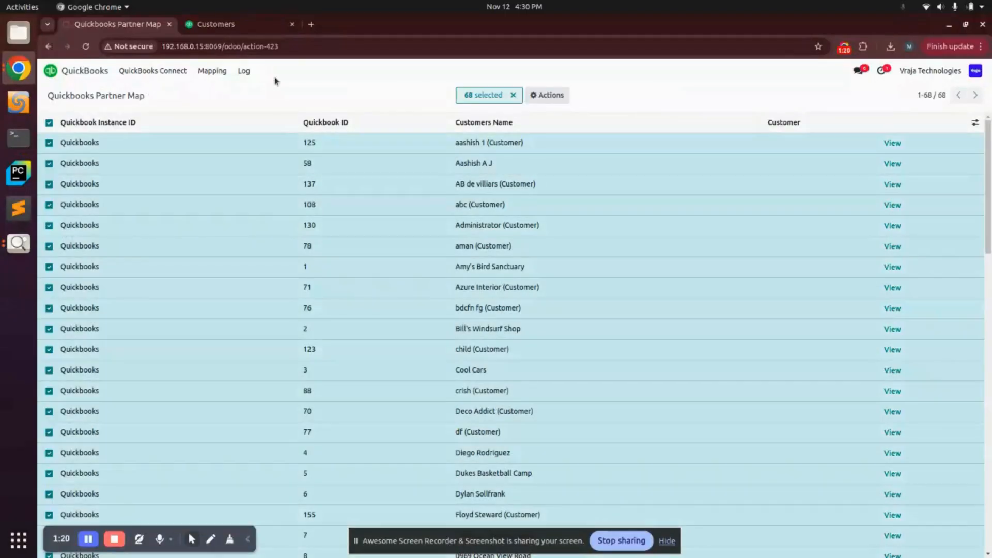
click(548, 95)
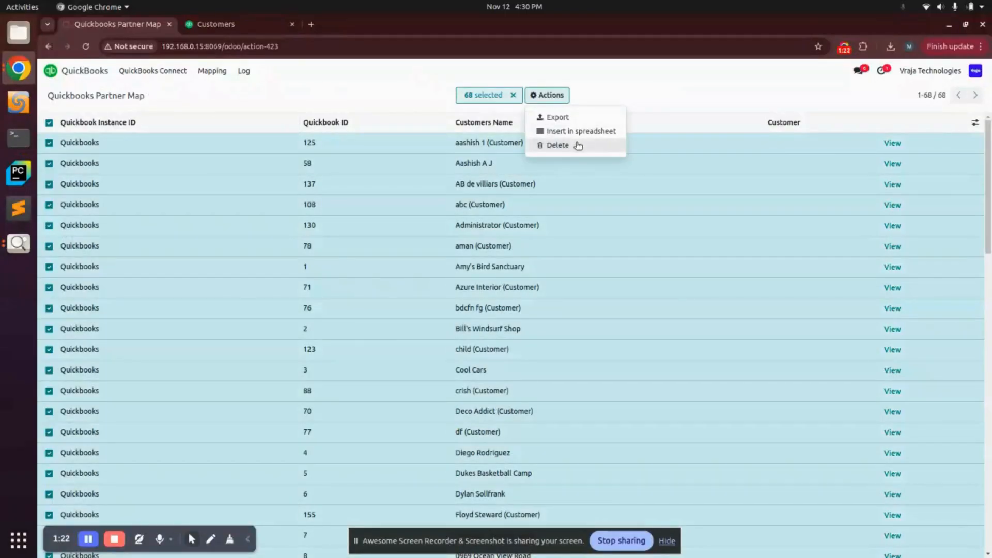
click(574, 146)
click(383, 342)
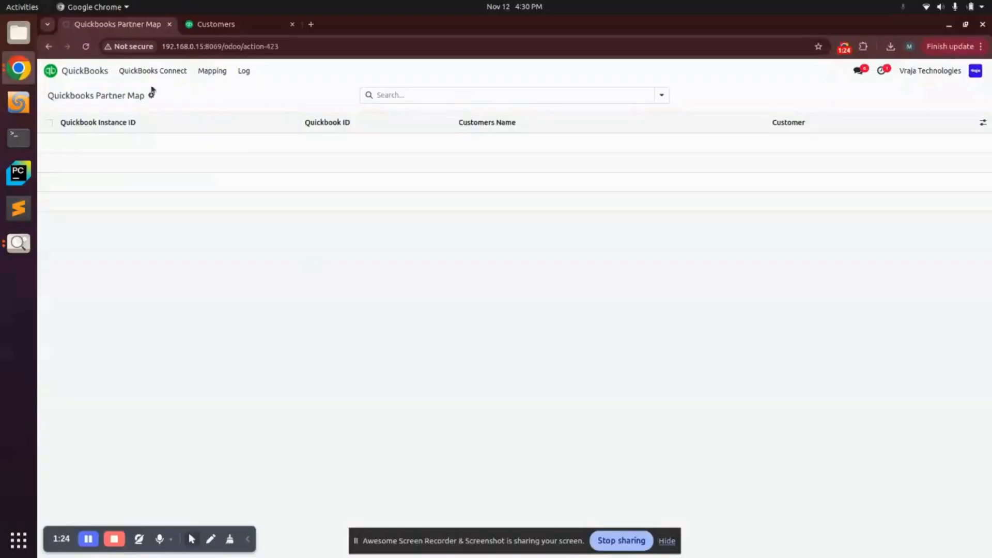
- Set up an Import Customer operation on the Quickbooks instance with the customer type Sale
click(127, 71)
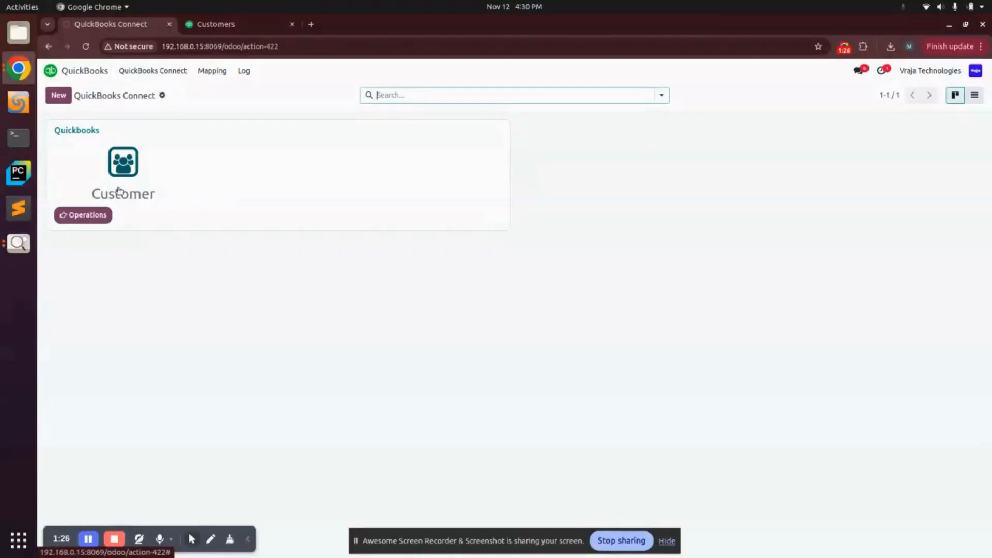
click(85, 215)
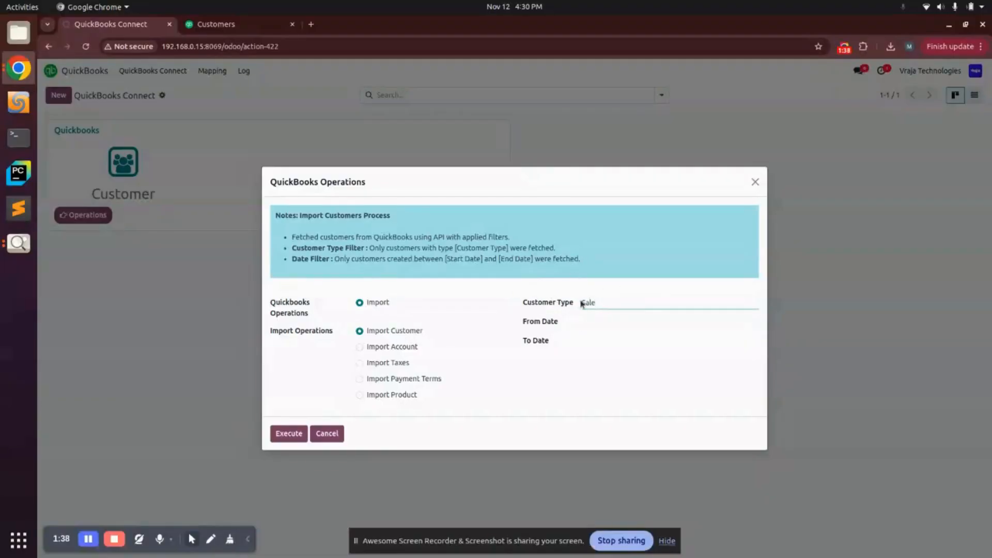
- Open the second customer in the QuickBooks Online customer list and bring up that customer's edit form
click(190, 26)
scroll(362, 224, up, 10)
scroll(362, 223, up, 5)
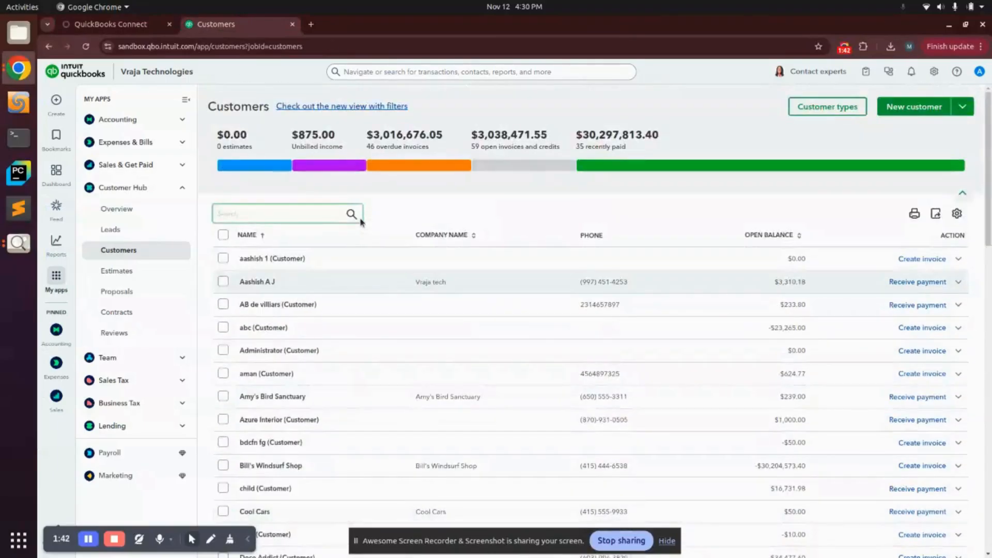
click(261, 281)
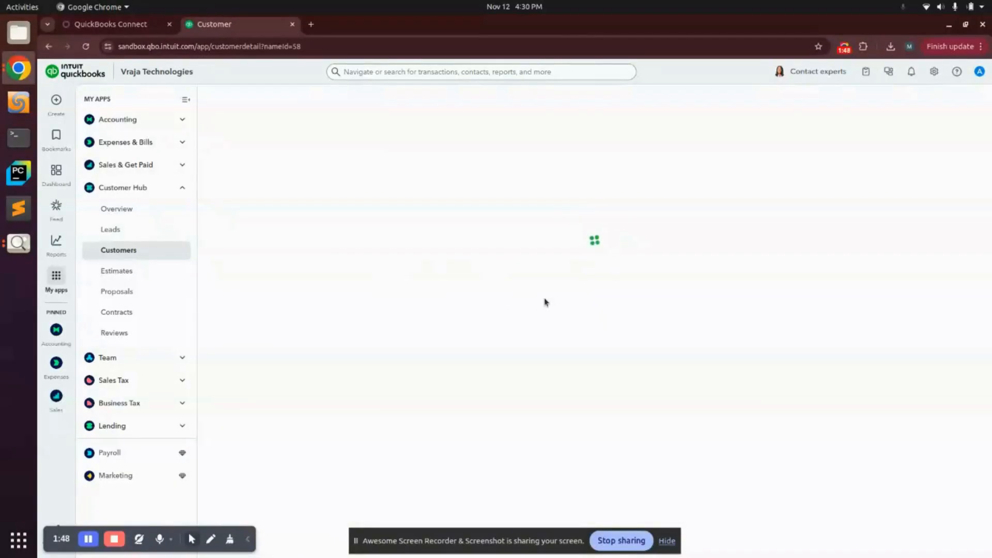
drag(545, 302, 629, 299)
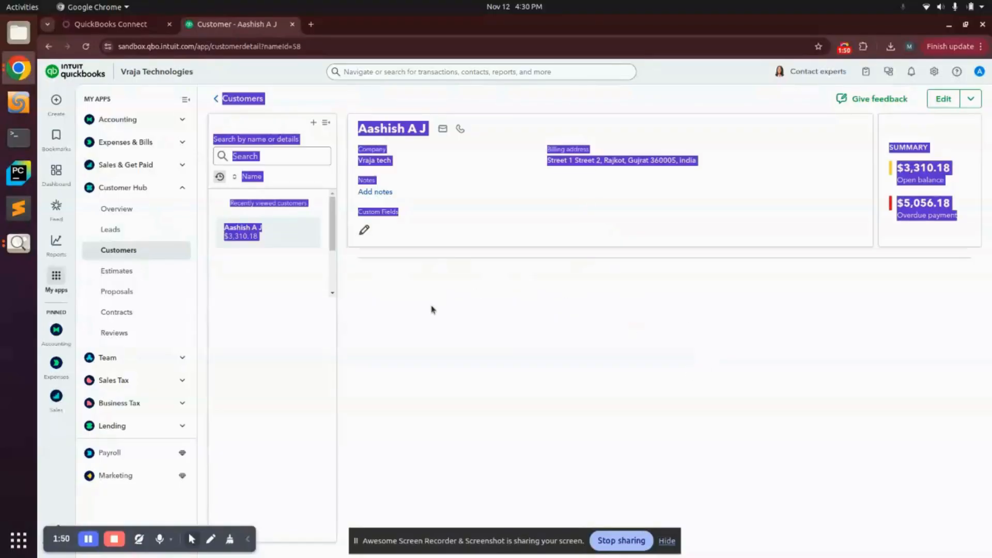
click(391, 256)
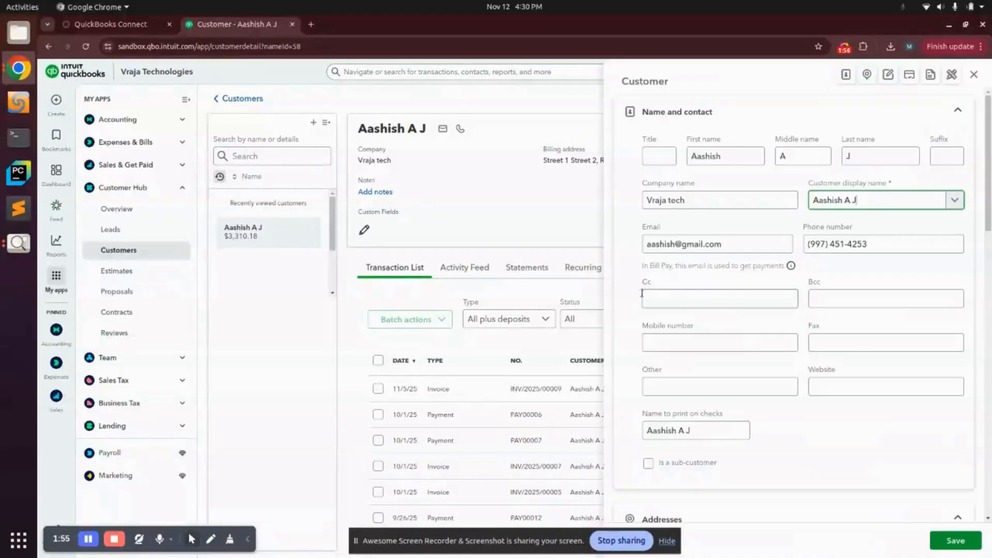
- Examine the customer type and its available options in the customer's additional info
scroll(722, 310, down, 5)
scroll(722, 312, down, 10)
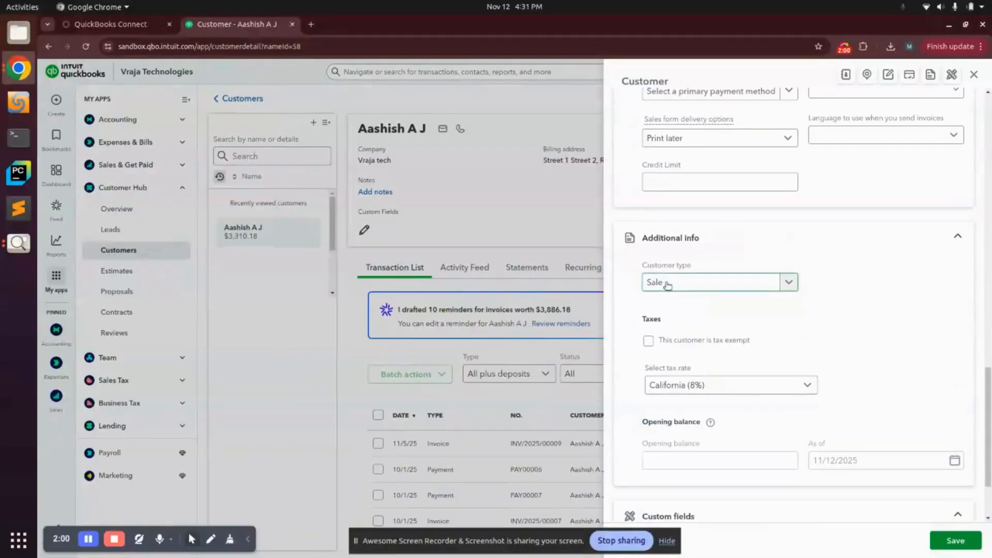
click(693, 286)
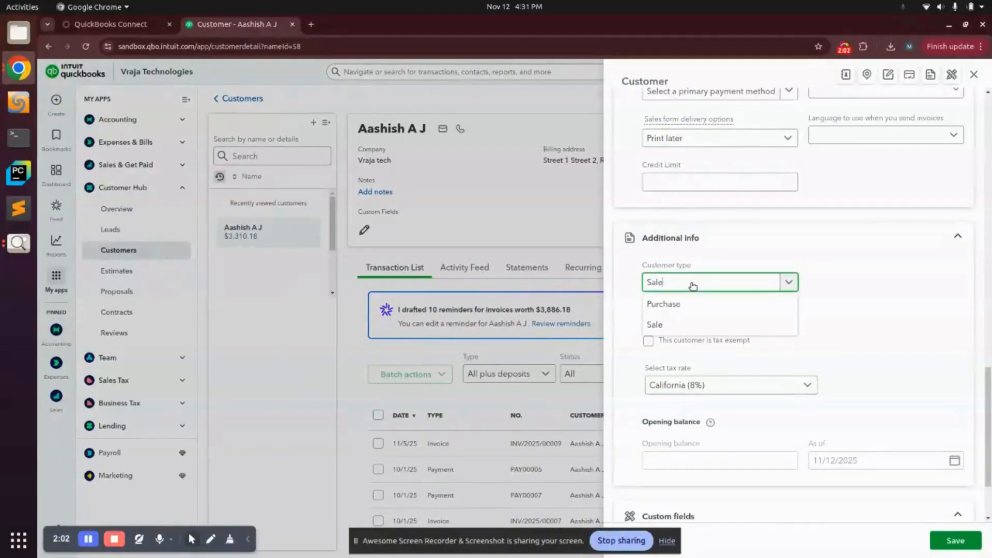
click(692, 287)
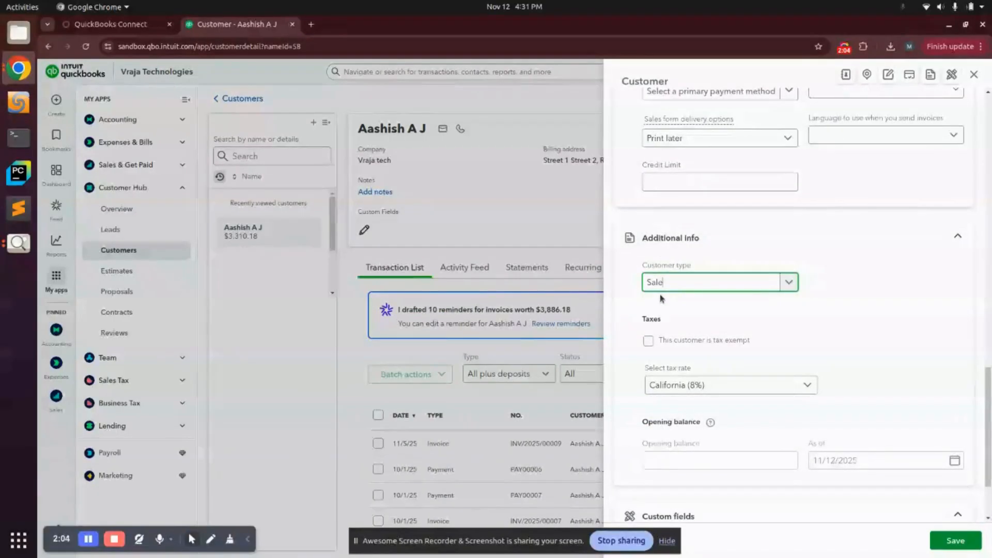
- Execute the Odoo customer import filtered by type Sale and review the resulting customer mapping records
click(133, 26)
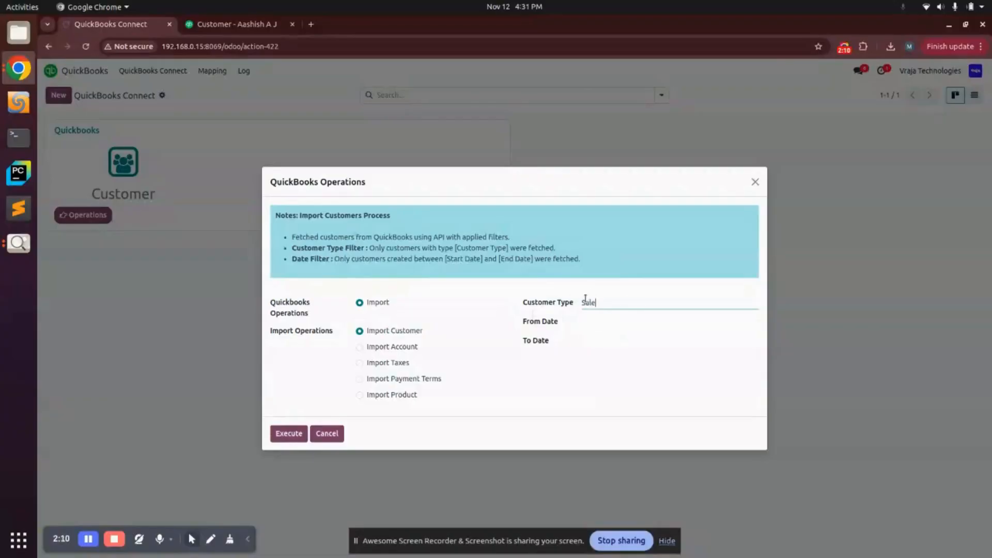
click(289, 436)
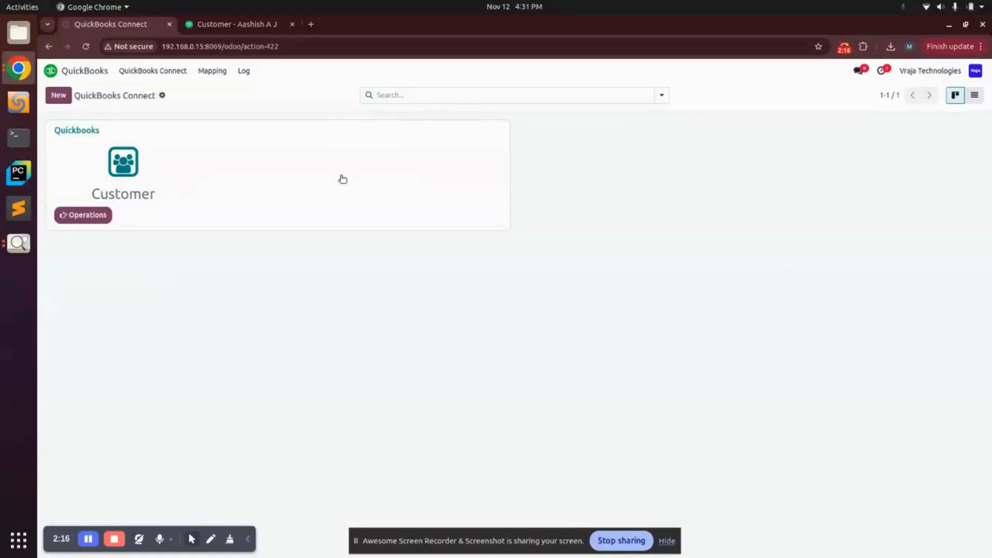
click(203, 72)
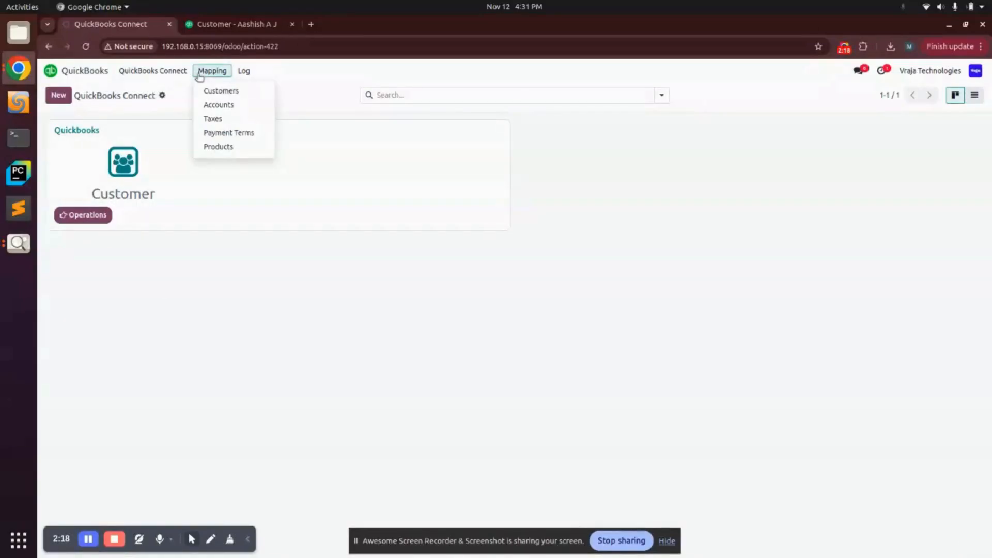
click(219, 92)
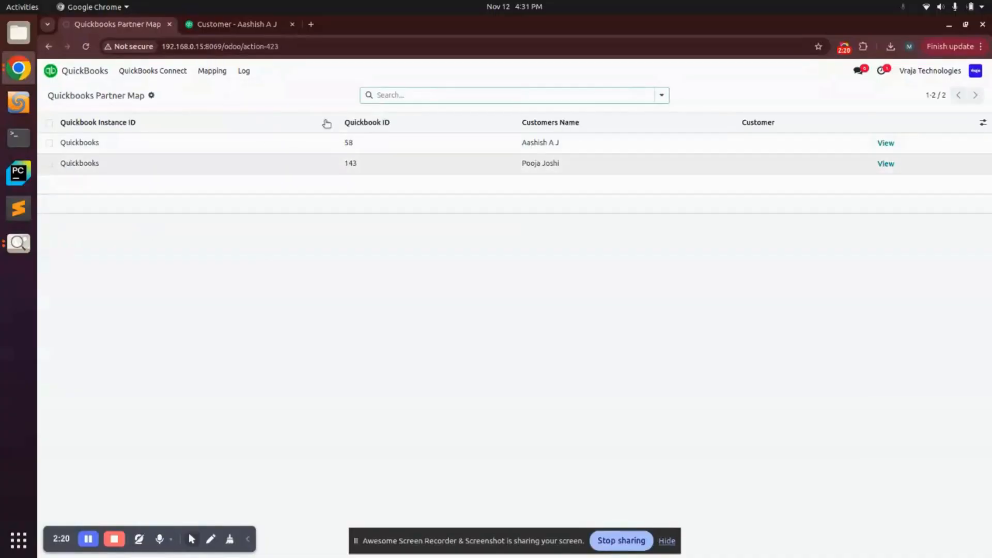
click(187, 141)
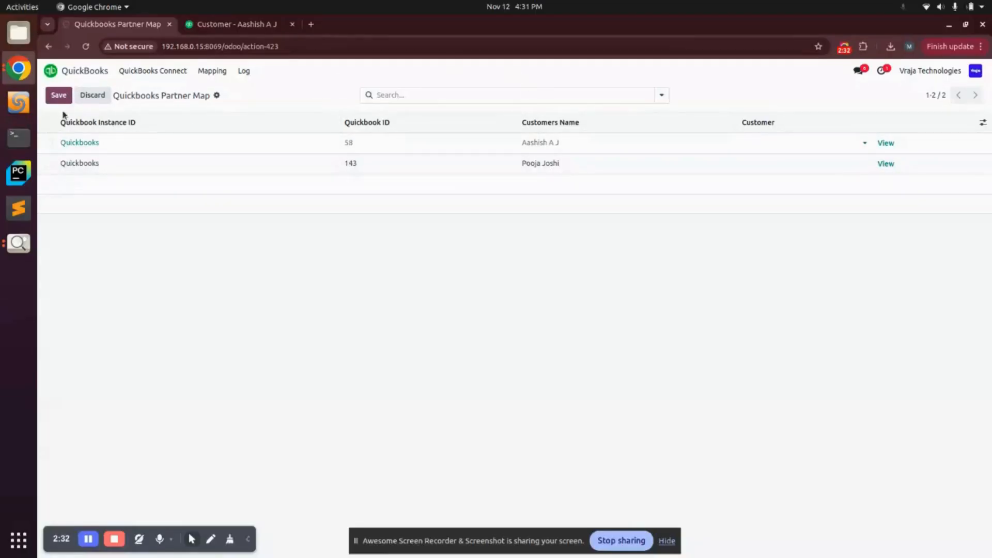
click(103, 95)
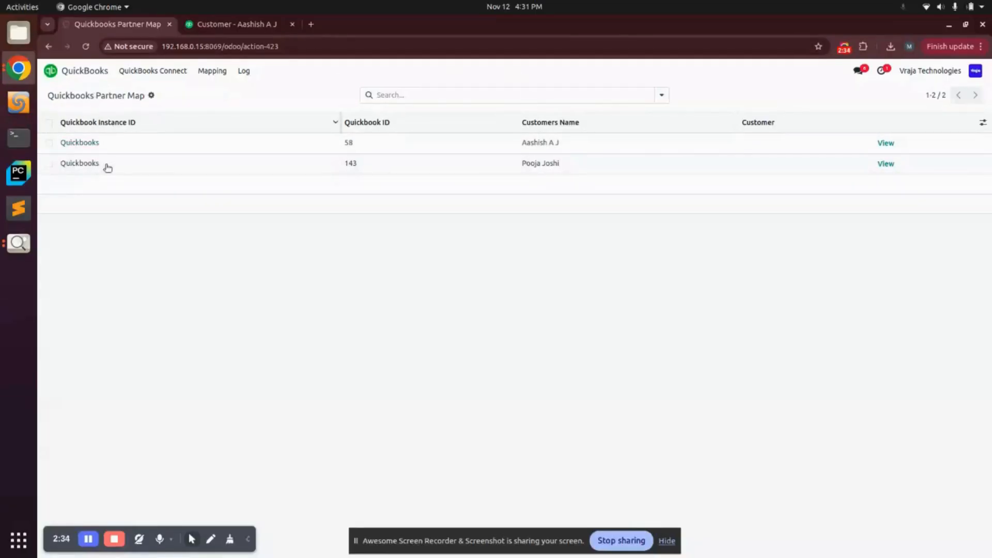
- Delete both records from the customer mapping list
click(50, 124)
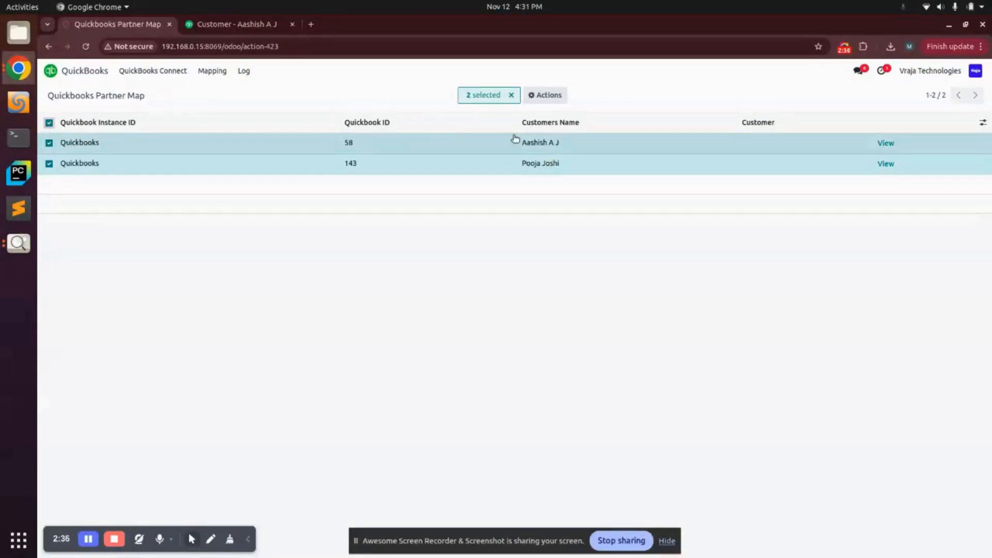
click(545, 95)
click(550, 148)
click(372, 342)
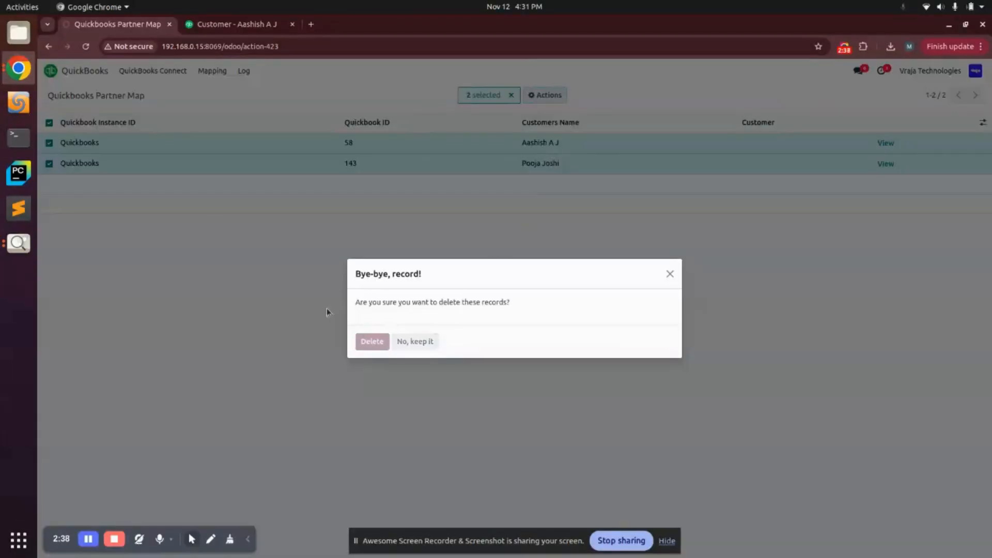
click(153, 95)
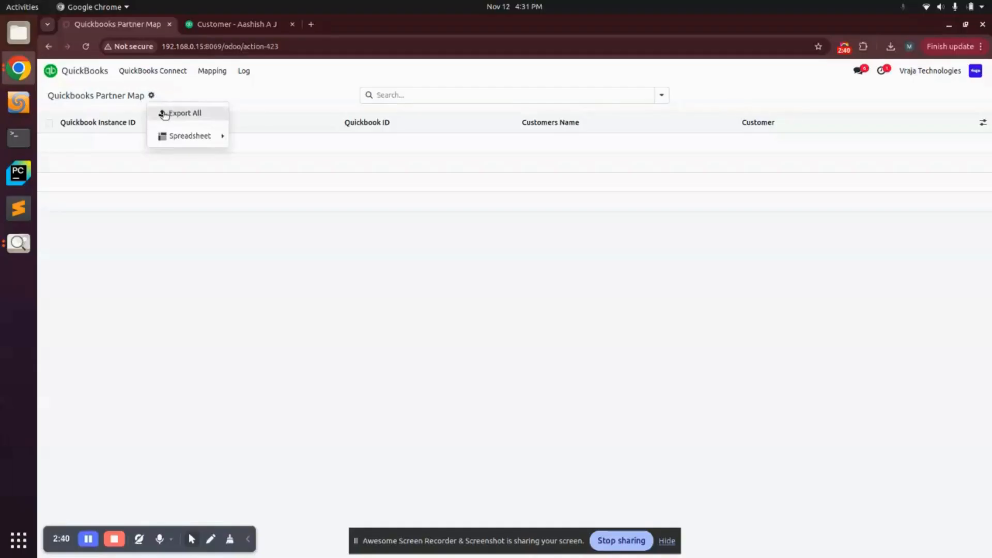
click(153, 71)
click(84, 215)
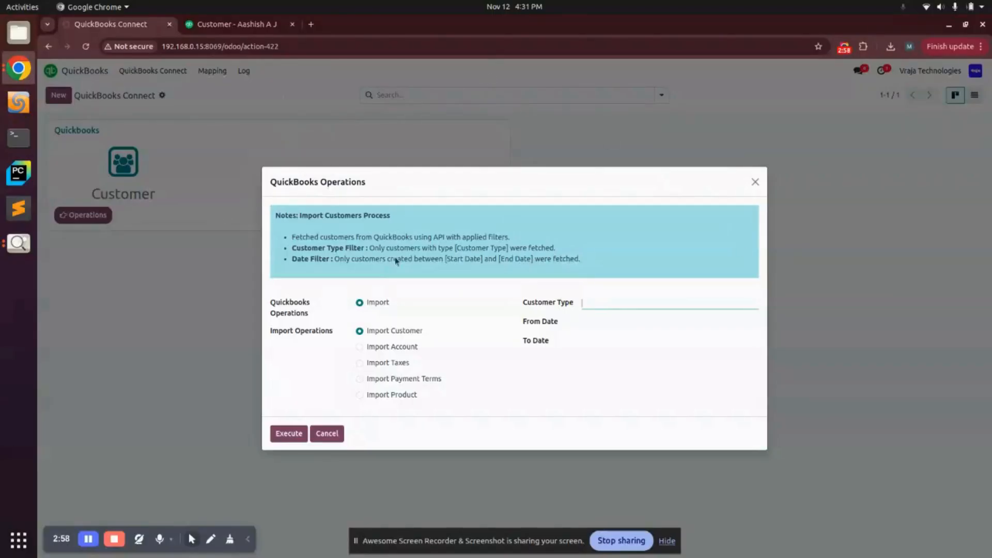
click(327, 434)
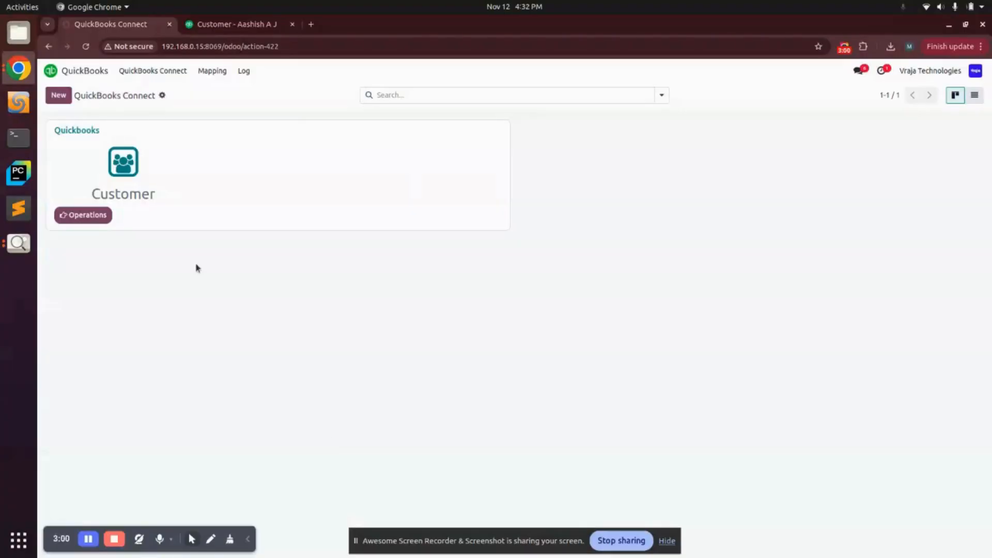
click(212, 71)
click(223, 90)
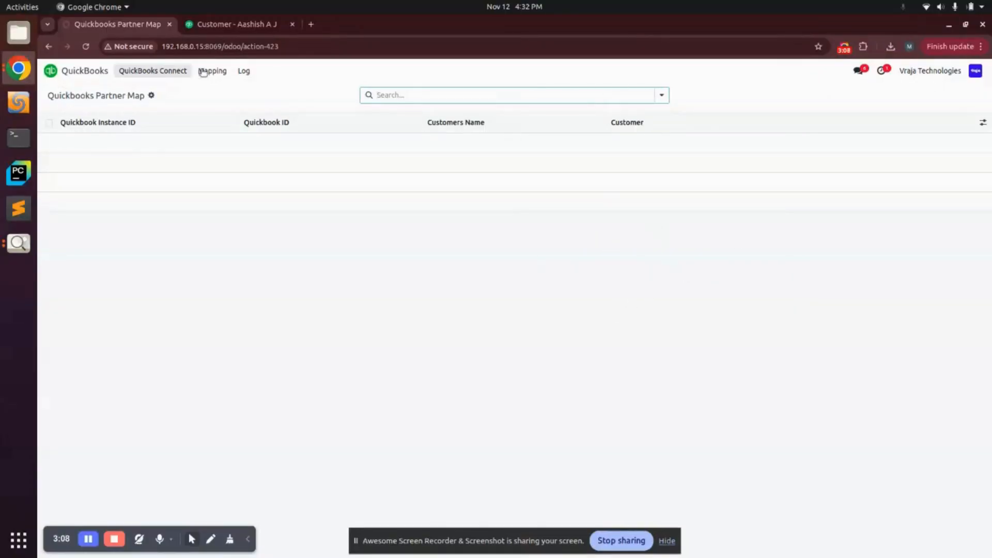
- Run the unfiltered QuickBooks customer import and review the resulting records in the customer mapping
click(150, 71)
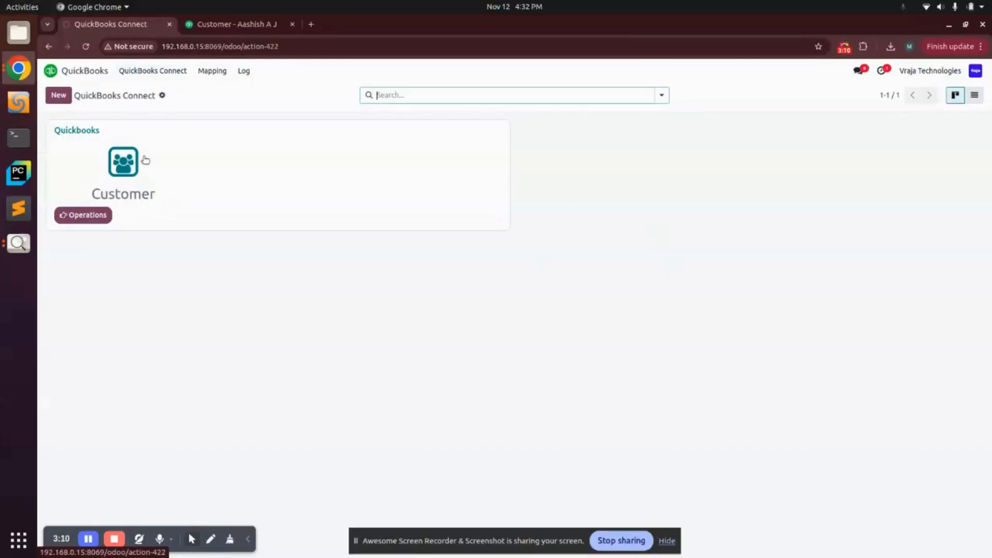
click(84, 215)
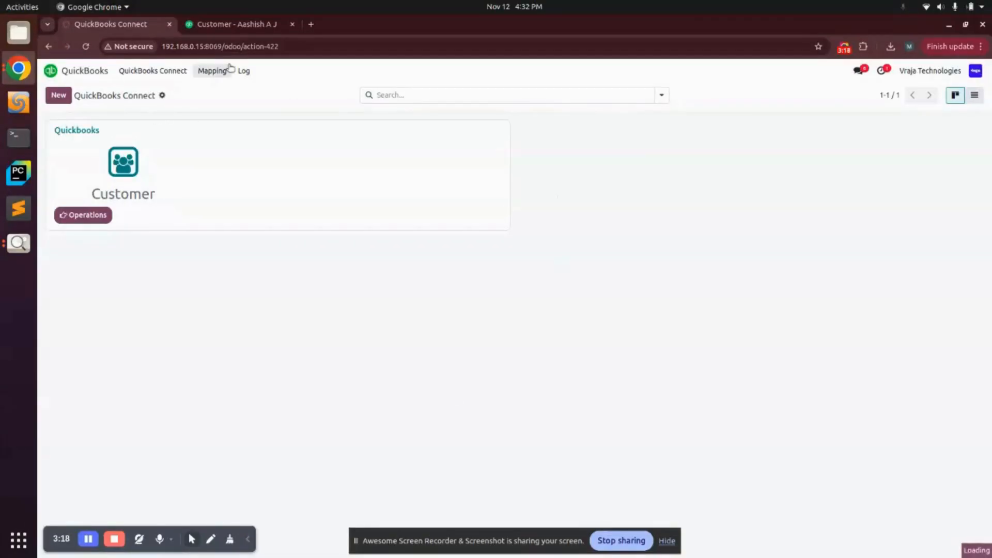
click(227, 71)
click(228, 90)
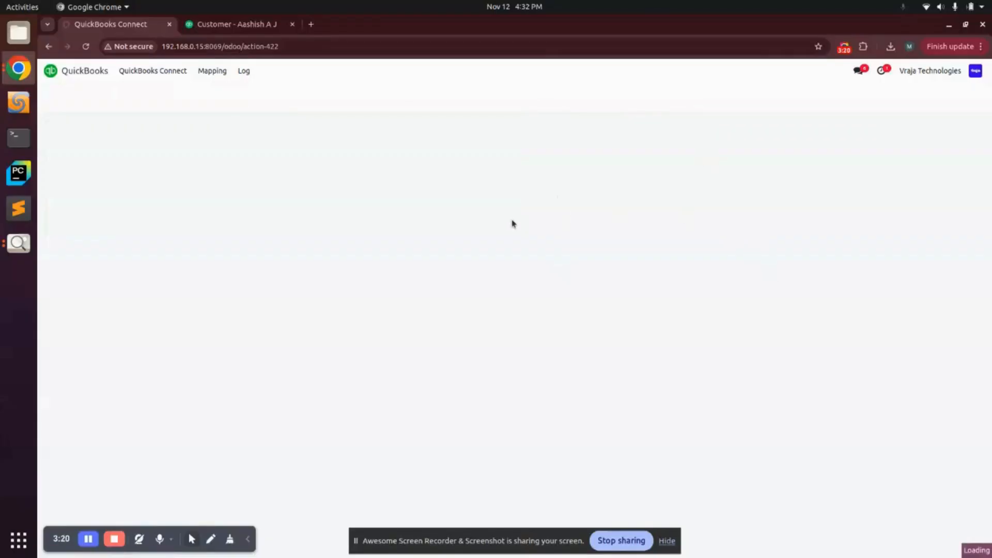
scroll(657, 291, down, 15)
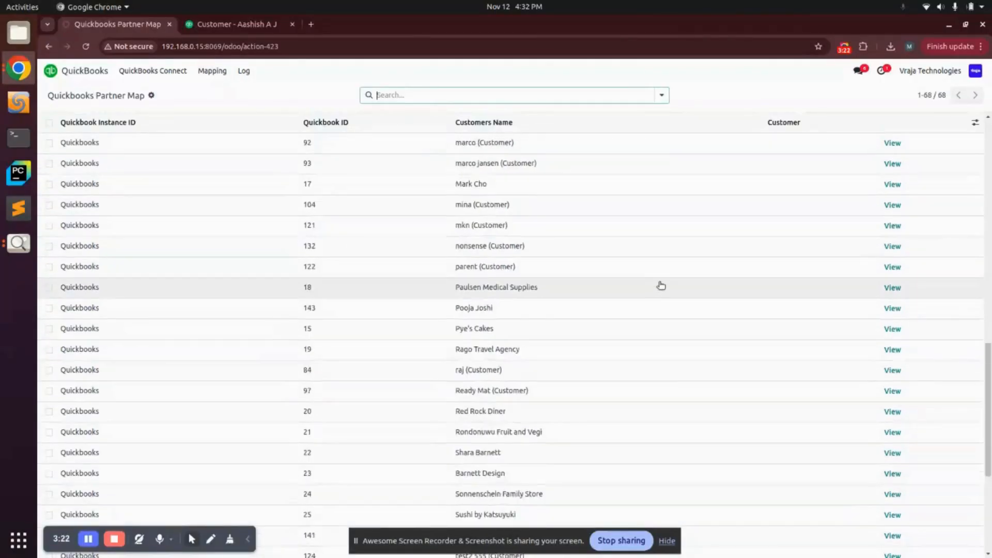
scroll(662, 287, up, 15)
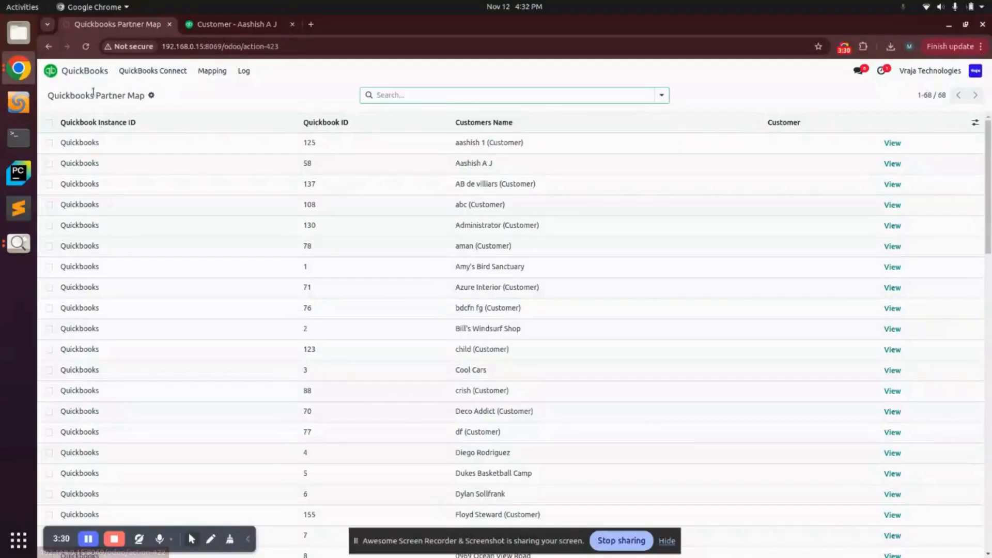
- Delete all records from the customer mapping list
click(49, 123)
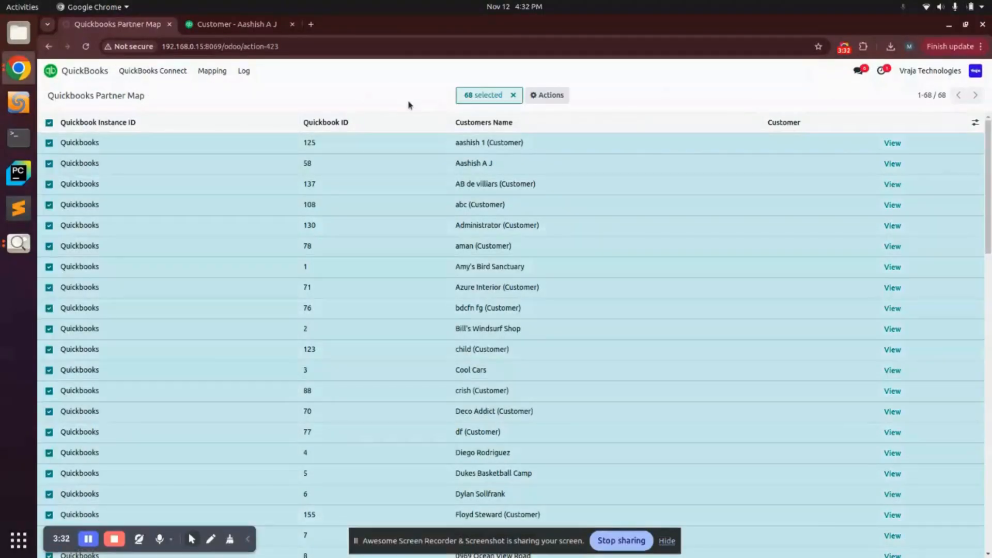
click(547, 95)
click(564, 143)
click(372, 342)
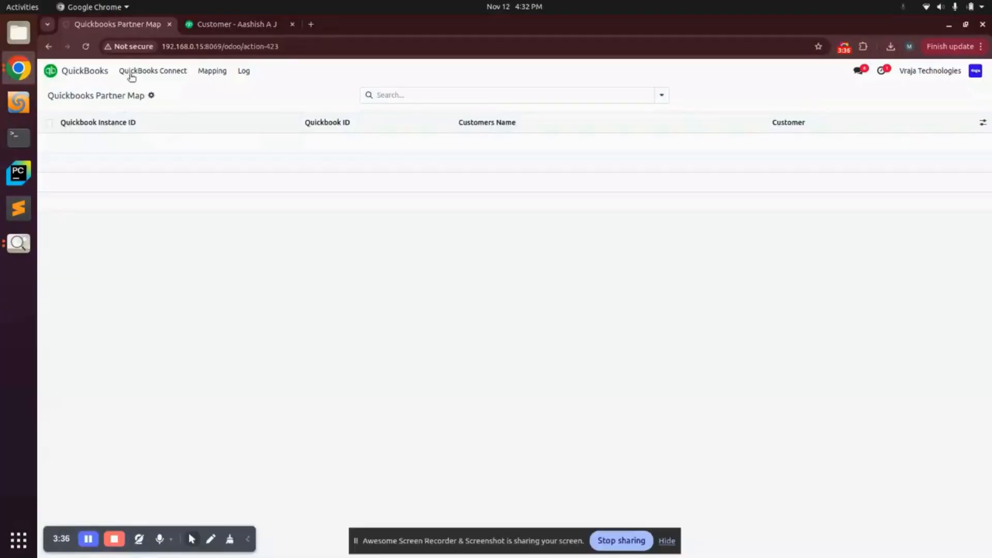
- Enable Customer Creation in the import configuration of the Quickbooks instance and save the record
click(132, 73)
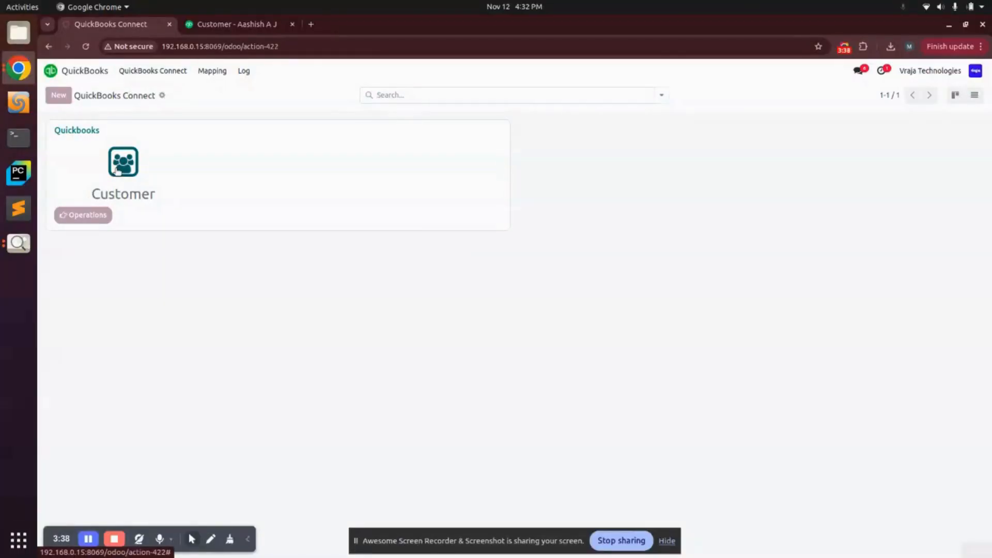
click(118, 170)
click(141, 77)
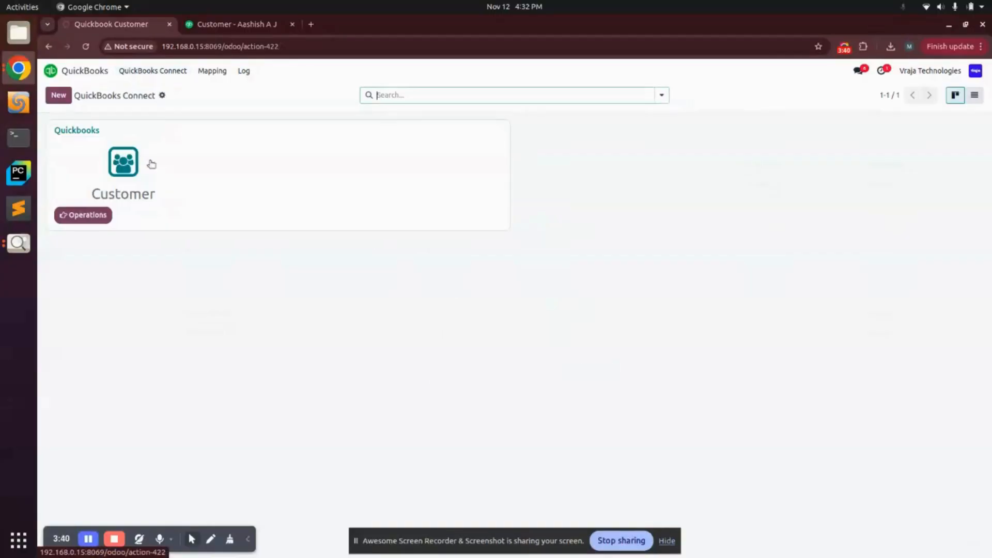
click(87, 131)
click(171, 206)
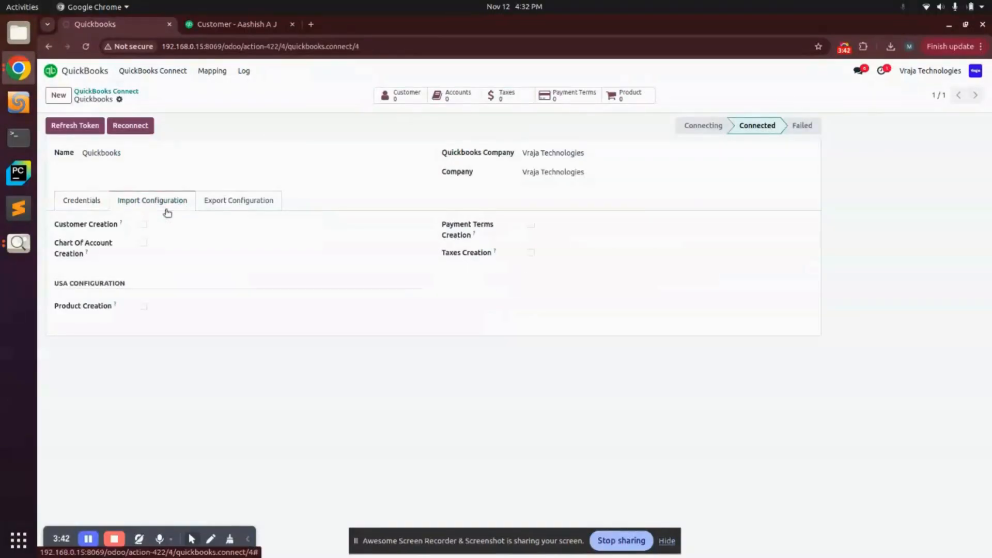
click(144, 224)
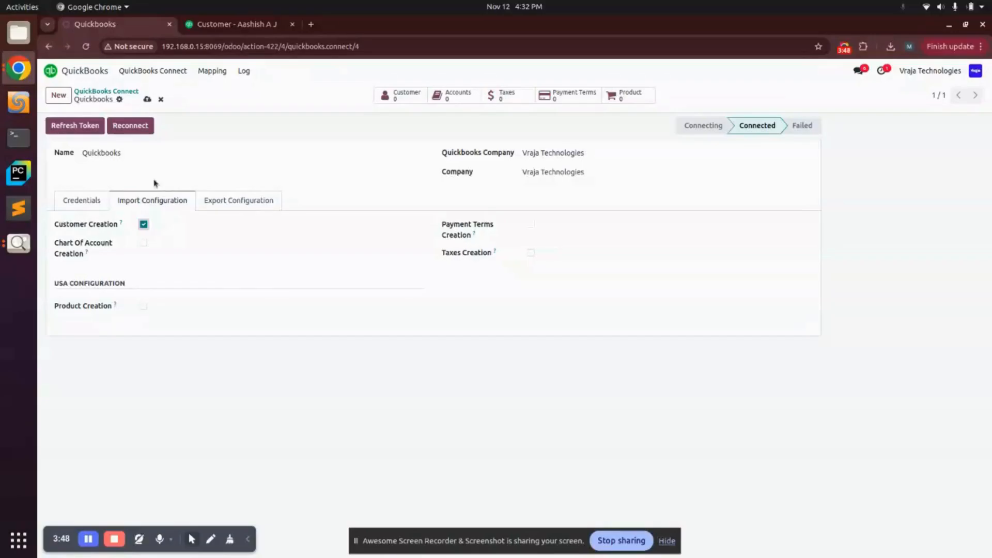
click(147, 99)
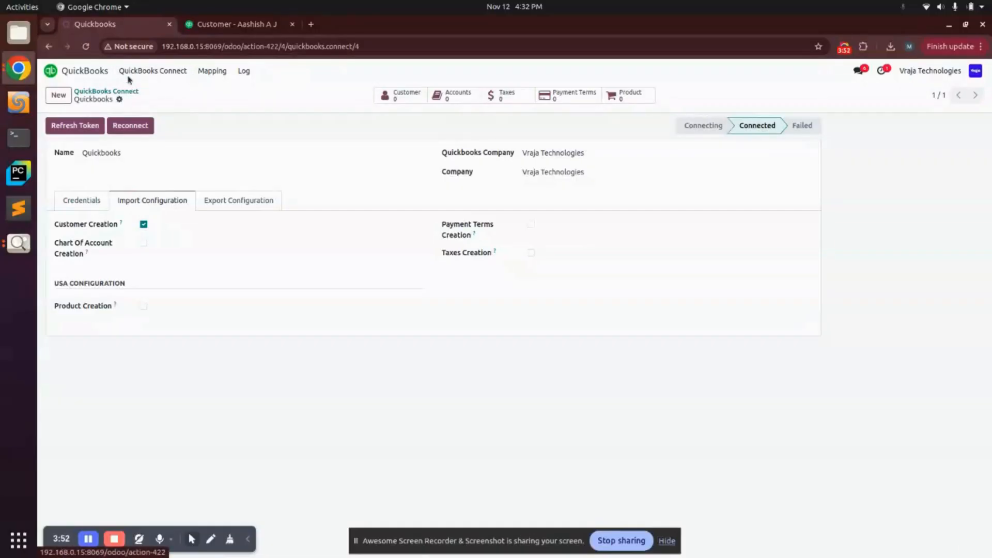
- Execute the Import Customer operation from the Quickbooks instance without any customer type or date filter
click(145, 71)
click(73, 217)
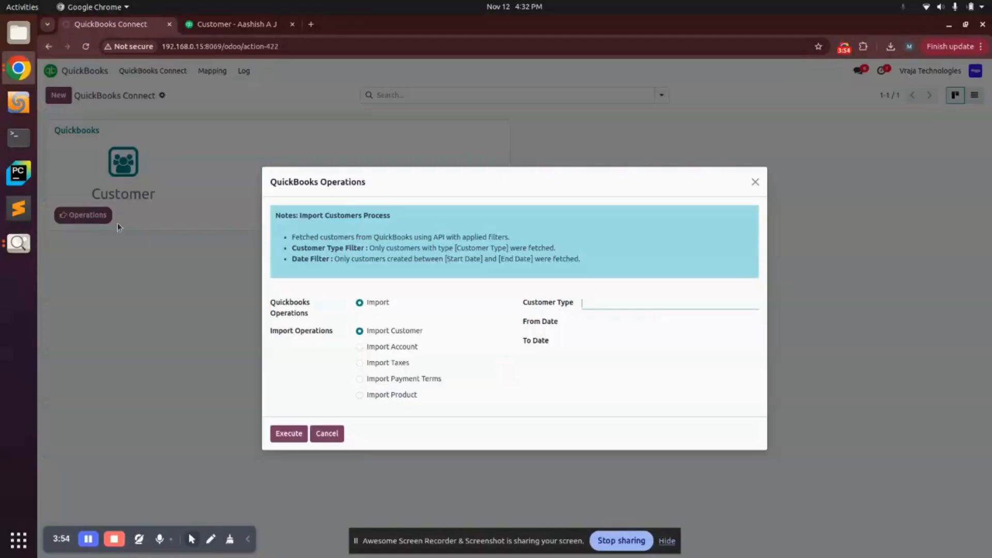
click(286, 438)
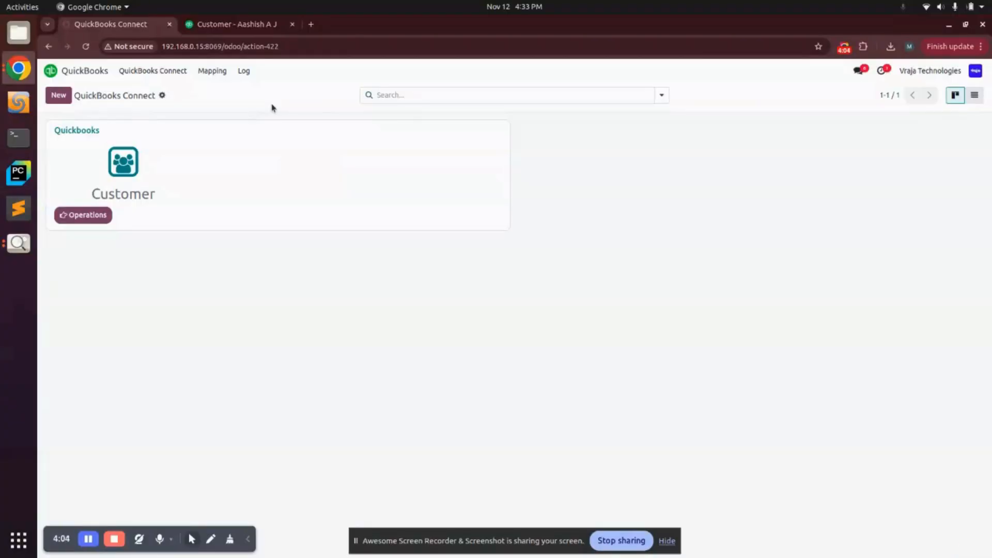
- Examine the customer mapping records for linked Odoo customers, and inspect the instance's Quickbook Customer list
click(210, 72)
click(215, 92)
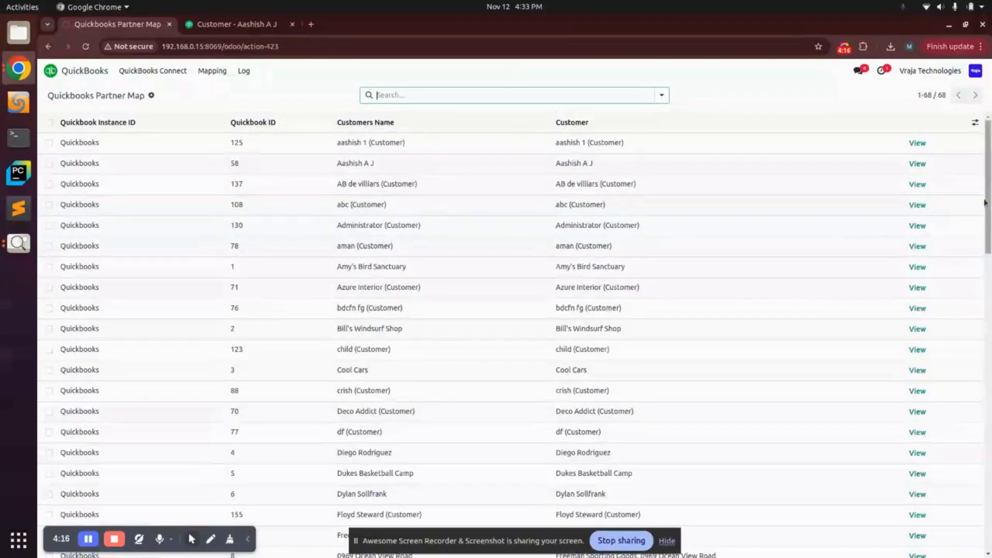
mouse_move(988, 141)
mouse_down()
mouse_move(988, 441)
mouse_move(988, 139)
mouse_up()
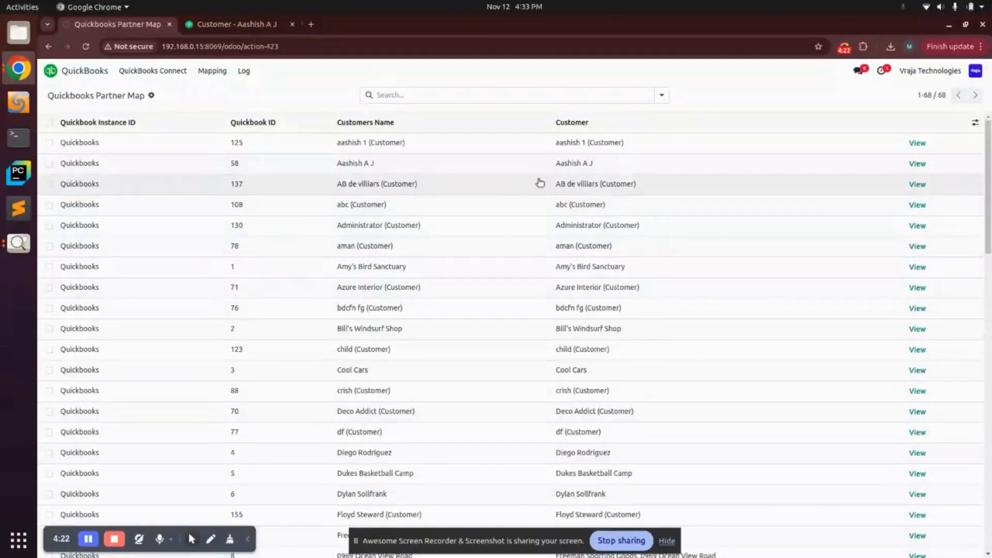
scroll(614, 316, down, 10)
scroll(615, 316, down, 6)
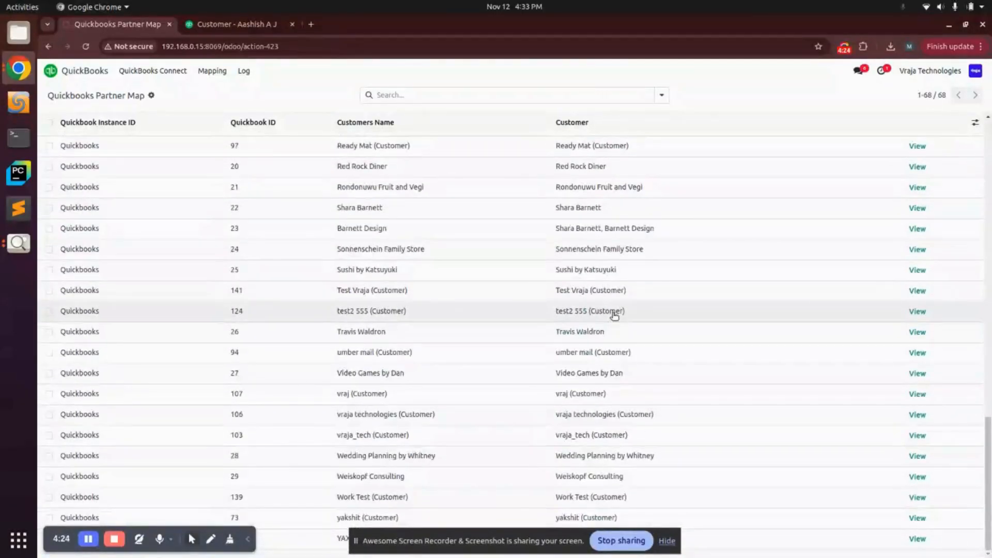
scroll(614, 316, up, 15)
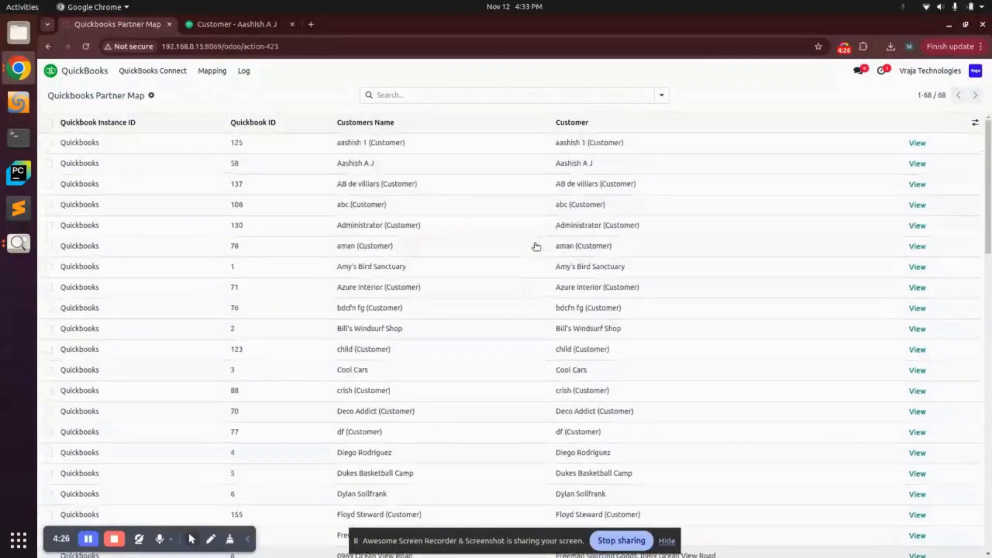
click(153, 72)
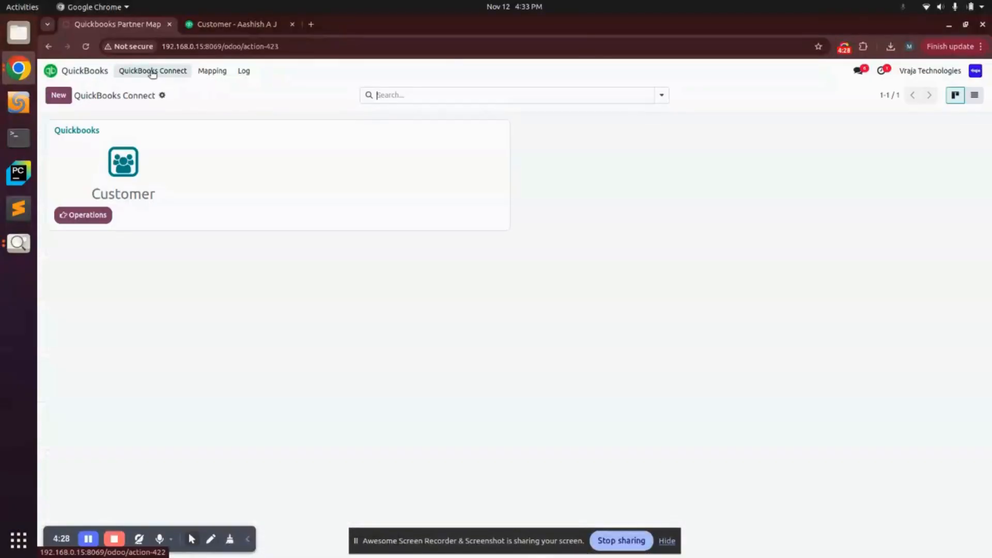
click(122, 173)
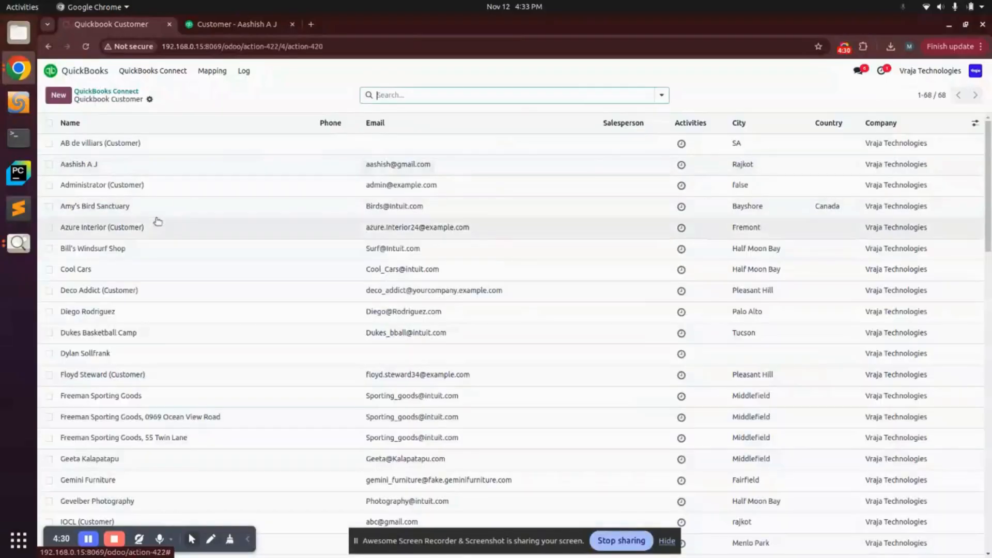
- Enable Chart Of Account Creation and Product Creation in the Quickbooks instance's import configuration and save the record
click(102, 92)
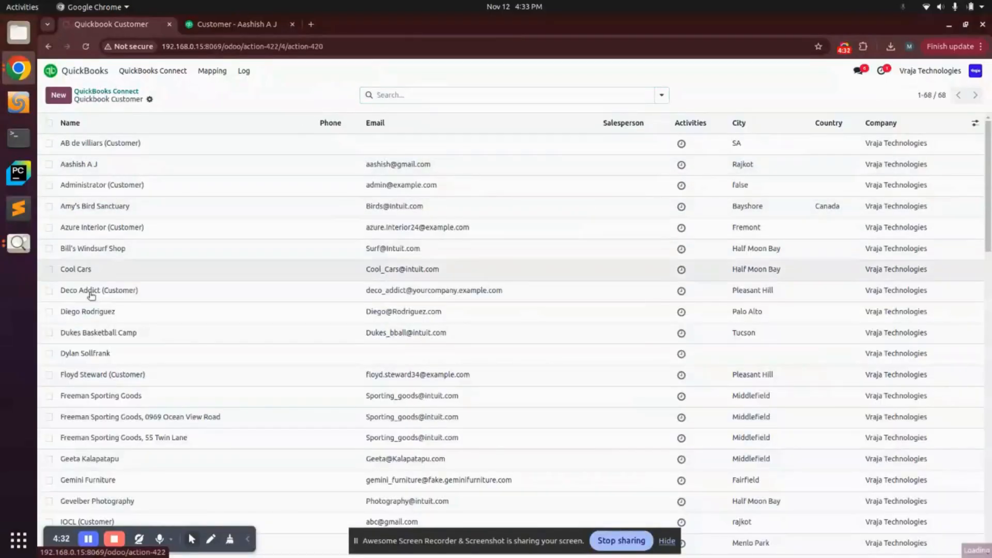
click(75, 135)
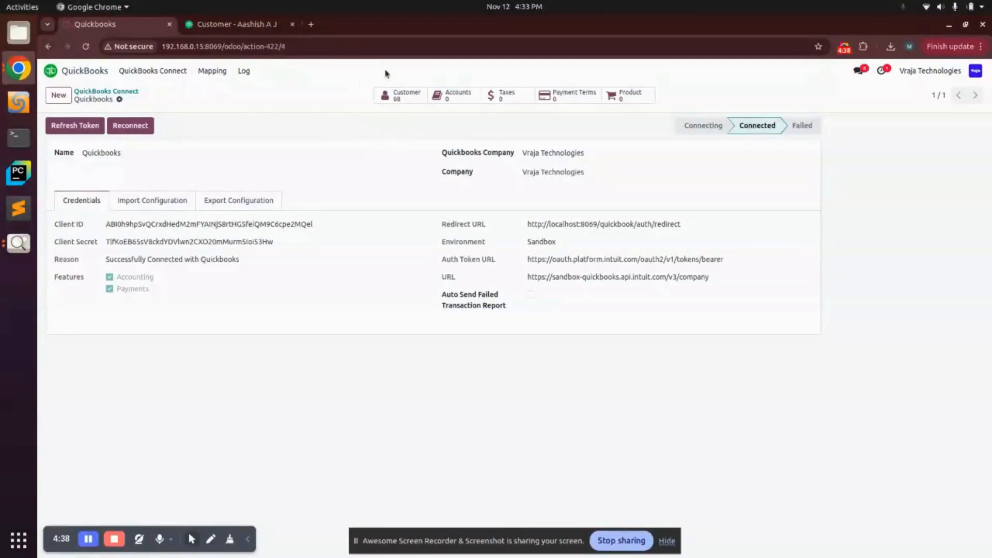
click(189, 199)
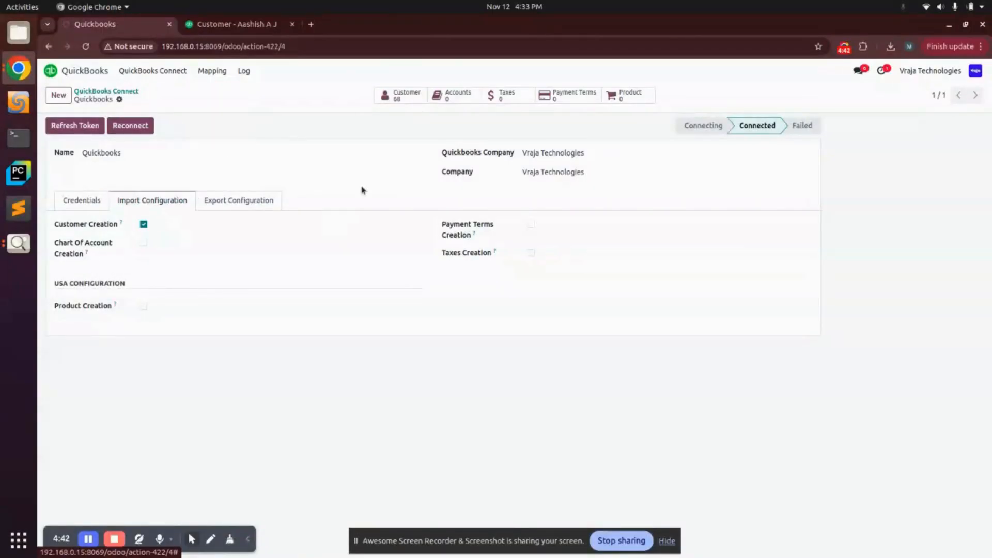
click(144, 243)
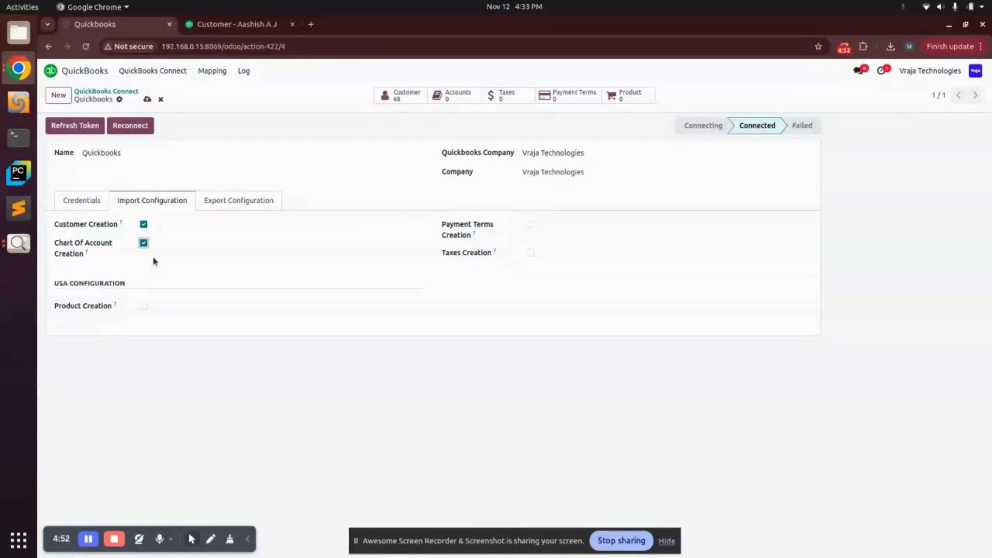
click(143, 306)
click(147, 99)
- Execute the Import Account operation and review the imported chart of accounts from the Quickbooks instance
click(126, 92)
click(77, 217)
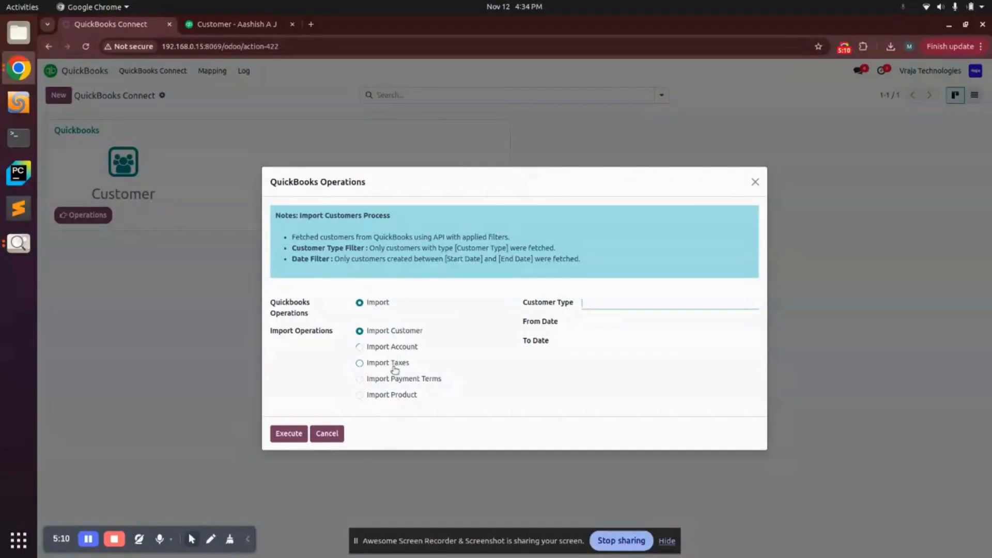
click(392, 347)
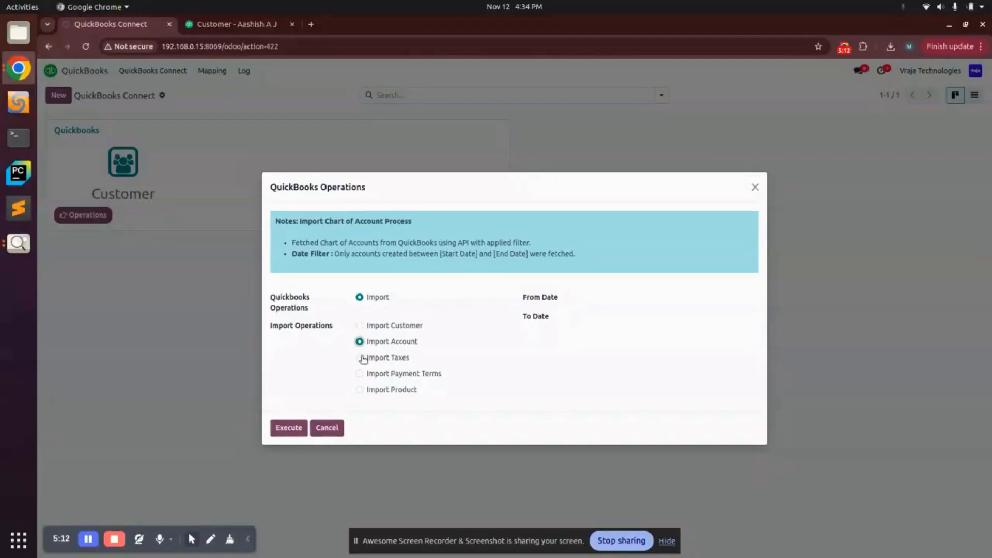
click(292, 429)
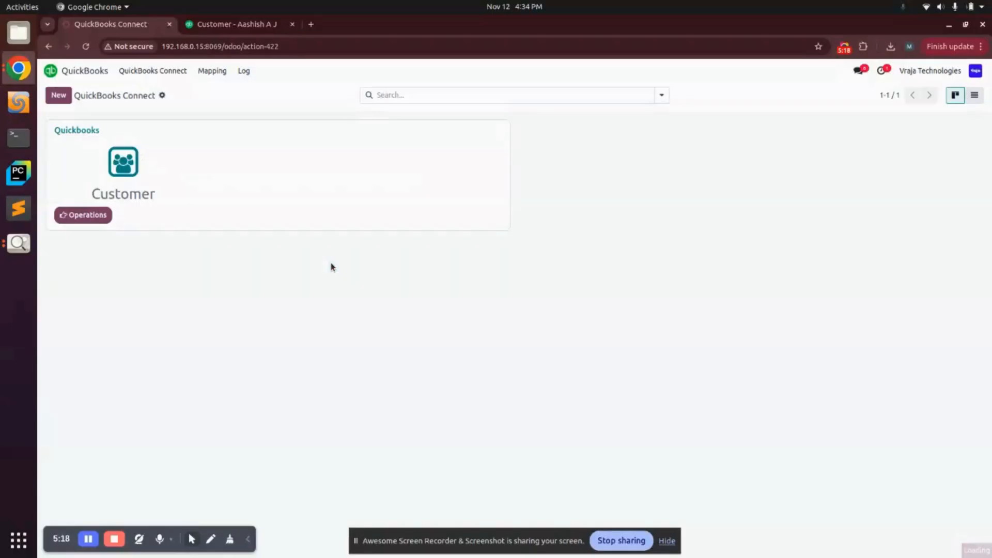
click(79, 134)
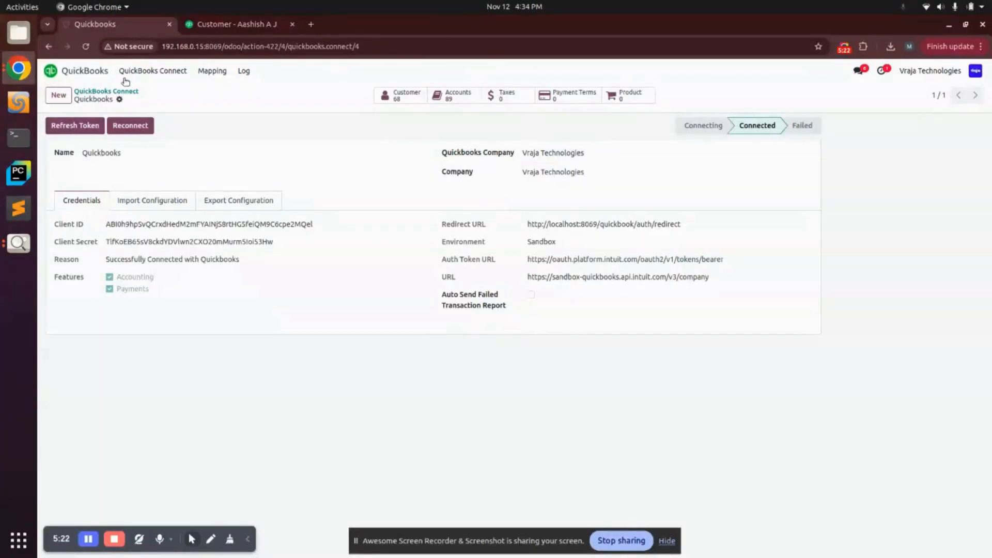
click(454, 101)
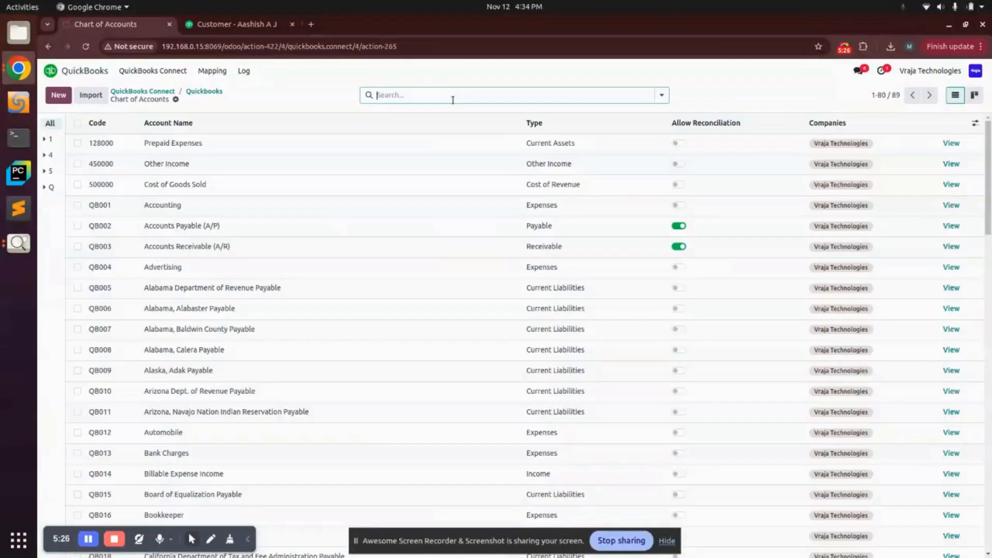
scroll(211, 297, down, 5)
scroll(213, 289, down, 6)
scroll(214, 288, up, 12)
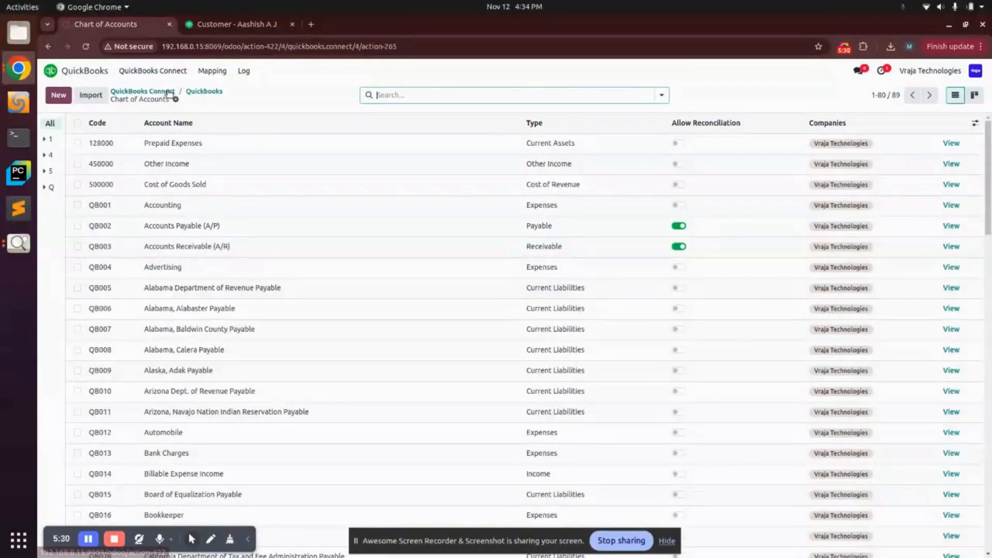
- Execute the Import Product operation, review the instance's imported products, and return to the QuickBooks Connect overview
click(170, 92)
click(86, 215)
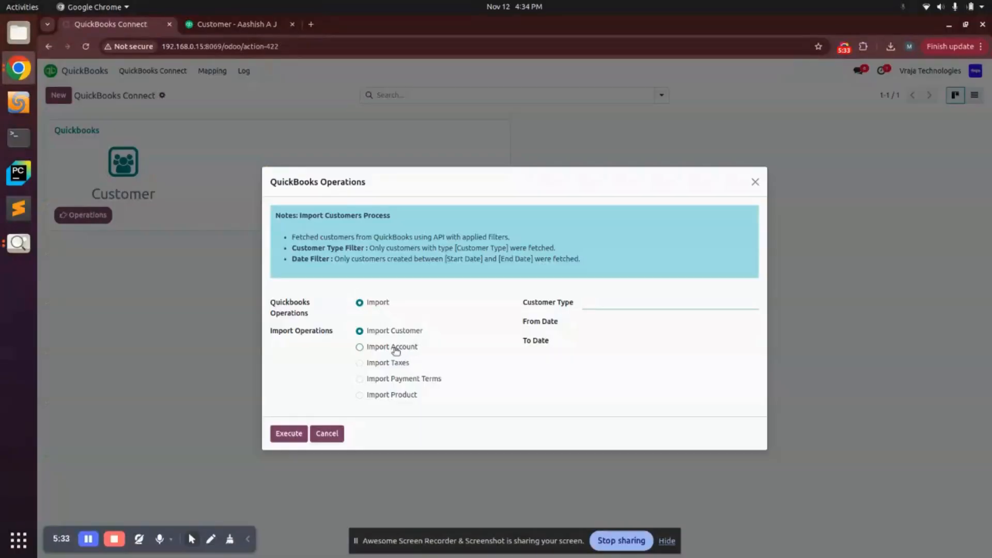
click(405, 397)
click(291, 426)
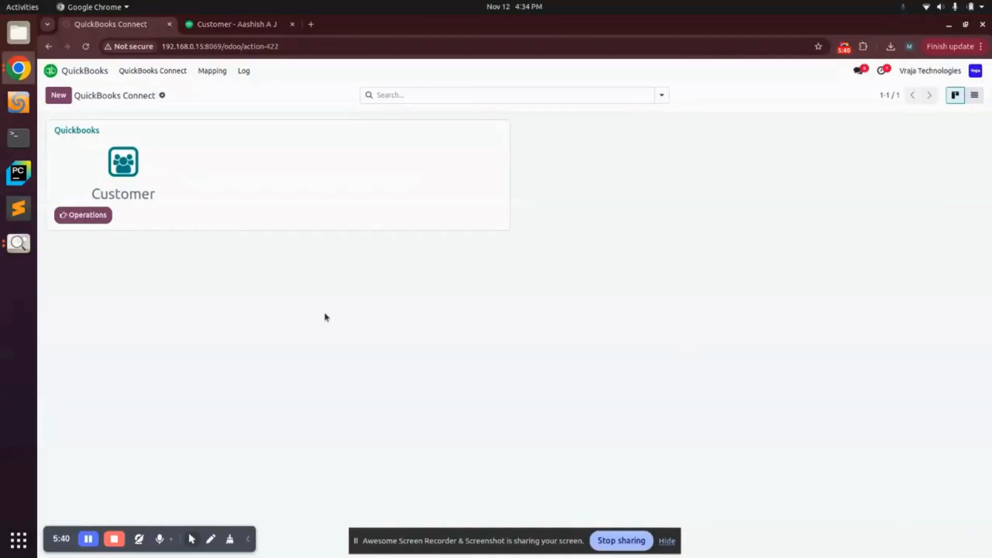
click(78, 133)
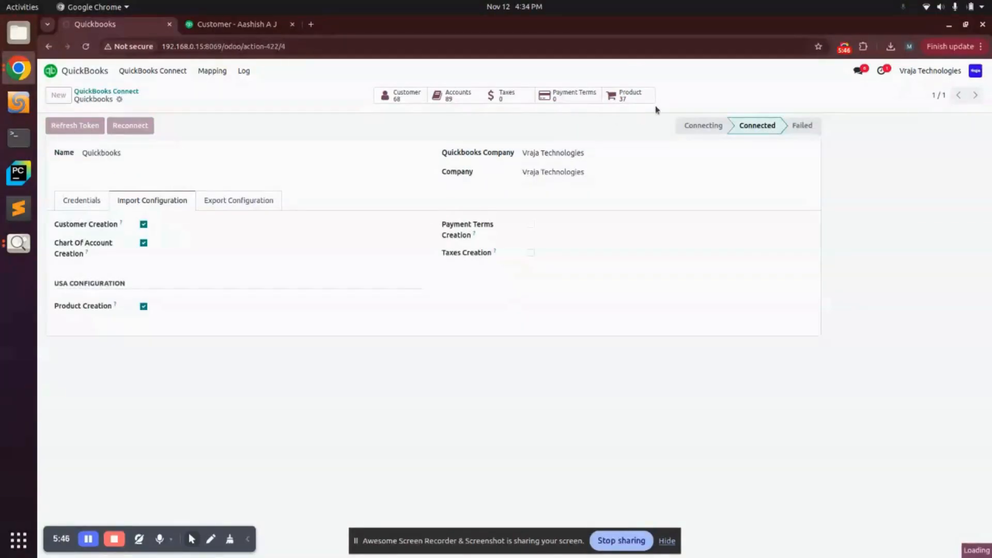
click(623, 98)
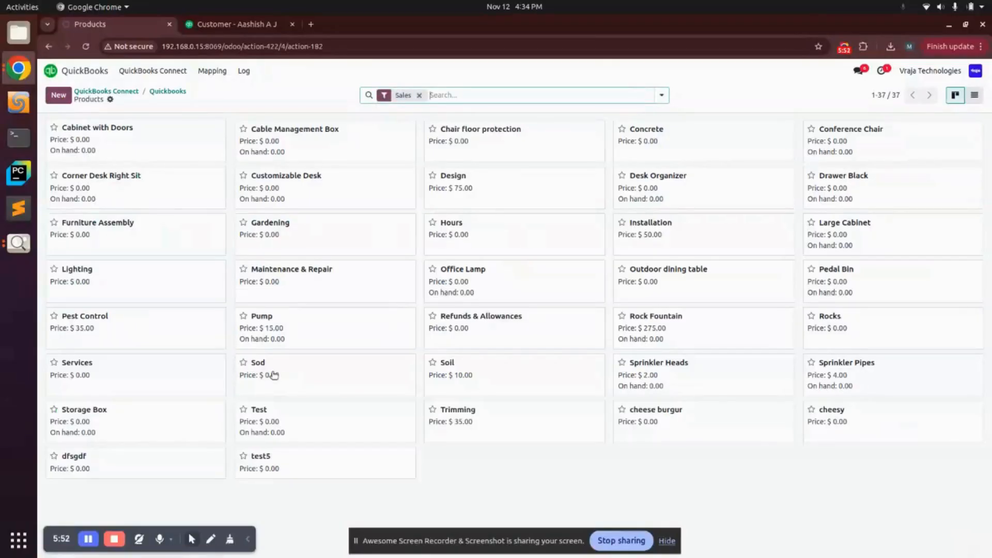
click(166, 75)
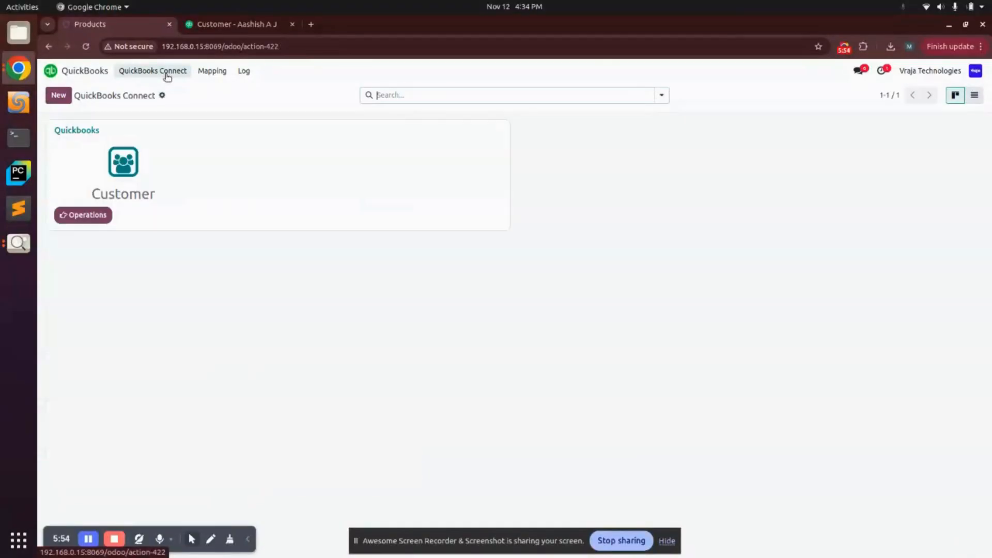
- Enable Taxes Creation and Payment Terms Creation in the Quickbooks instance's import configuration and save the record
click(77, 131)
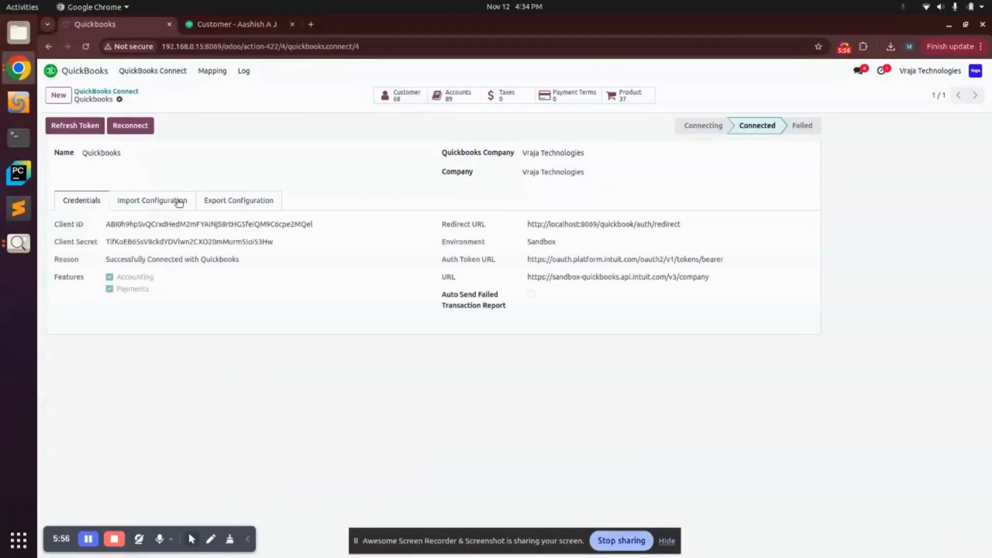
click(179, 202)
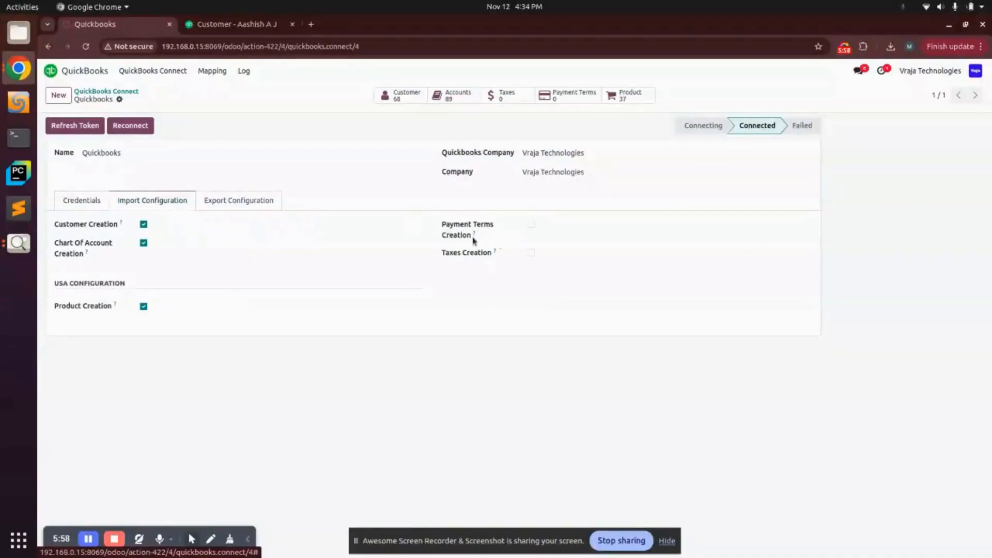
click(530, 252)
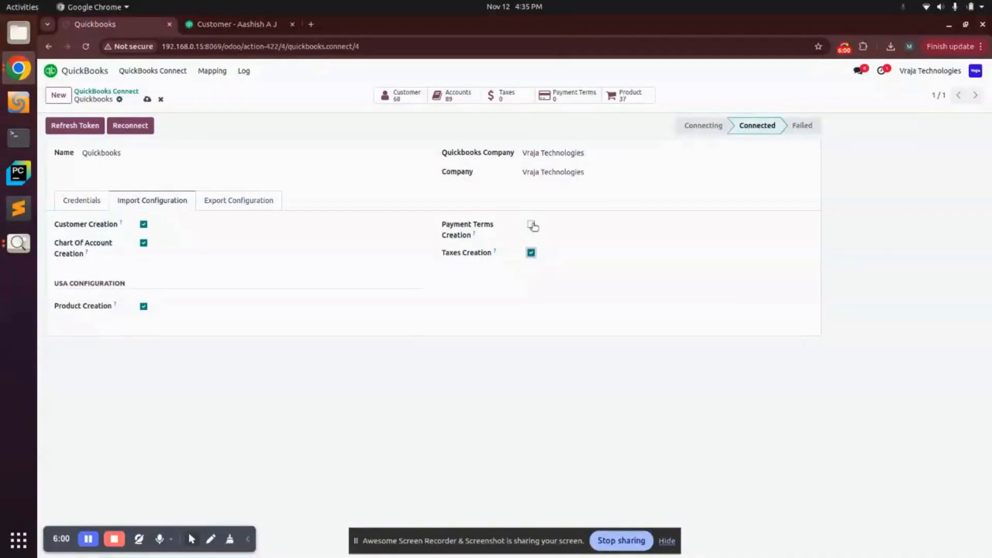
click(531, 225)
click(148, 99)
click(98, 92)
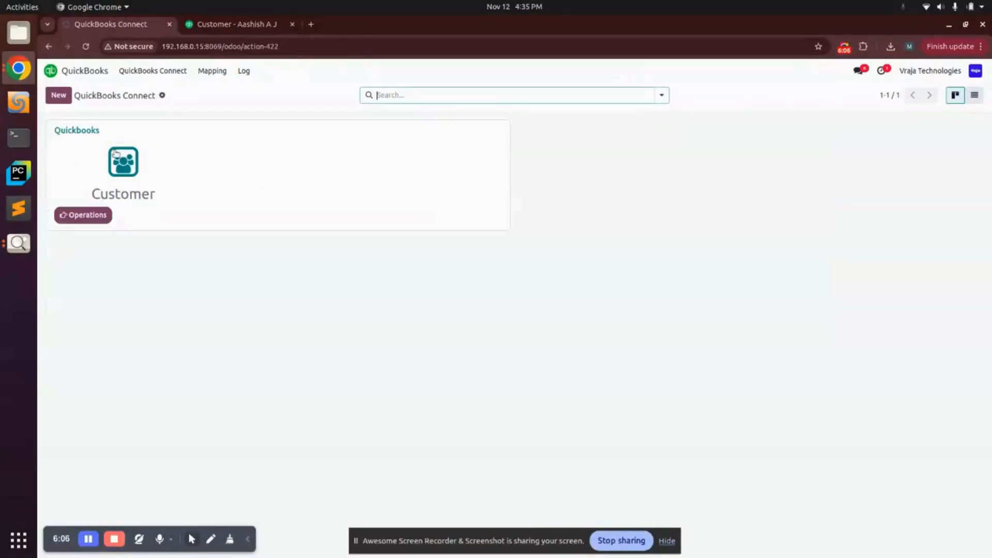
- Reopen the Quickbooks instance and check its saved import configuration options
click(80, 129)
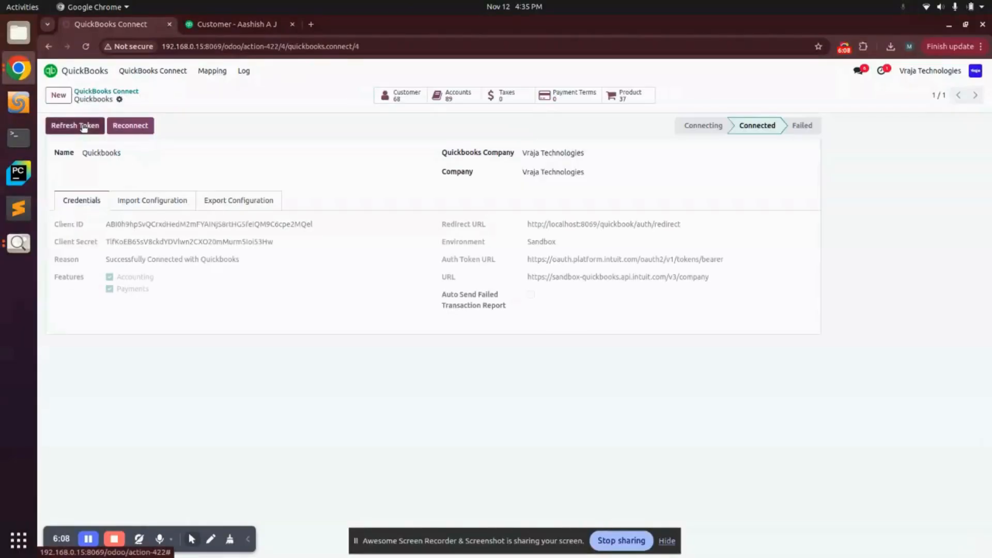
click(176, 199)
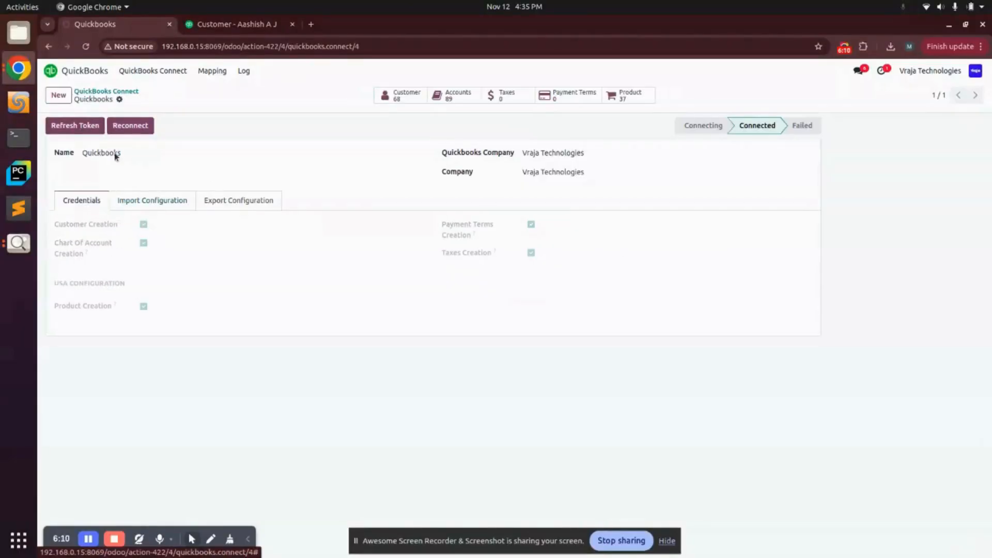
click(99, 91)
click(83, 225)
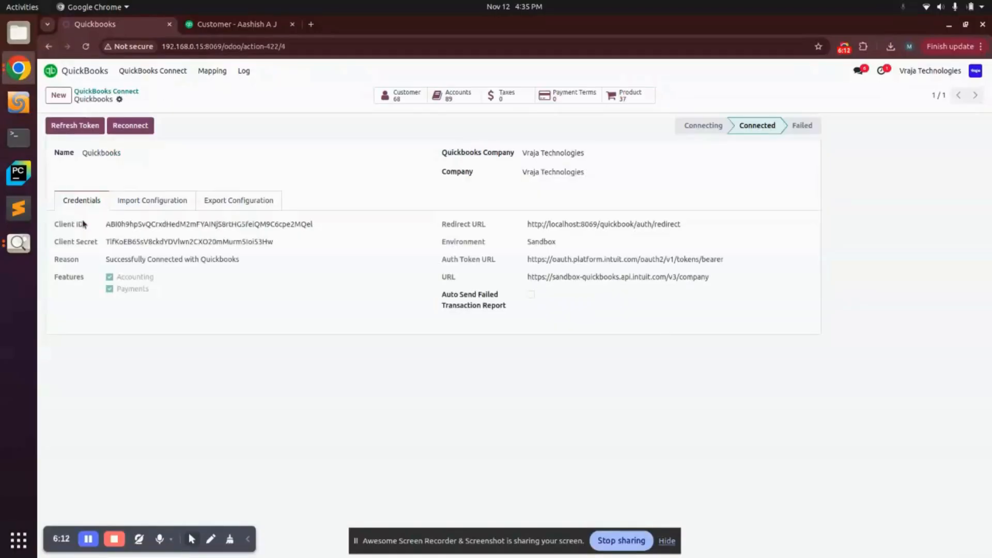
click(171, 201)
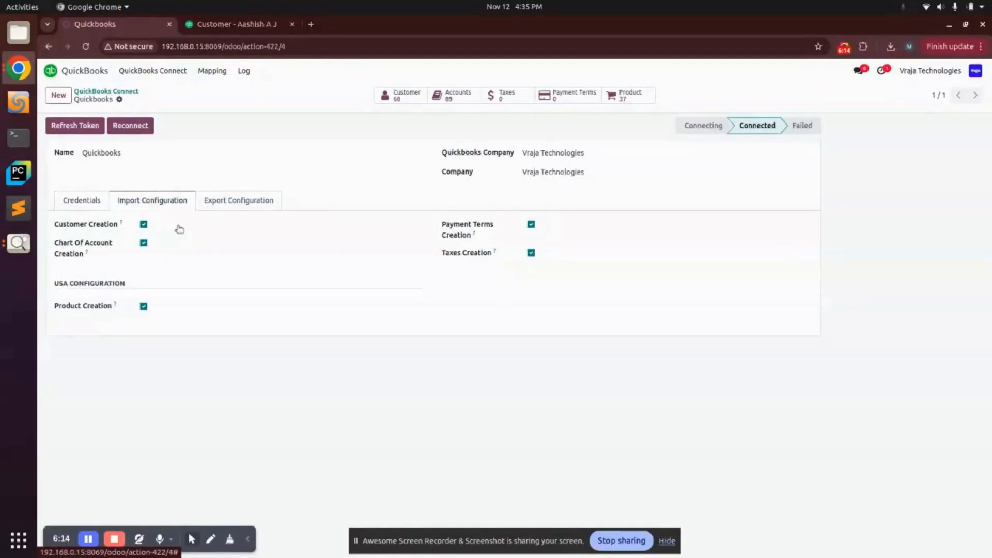
click(117, 90)
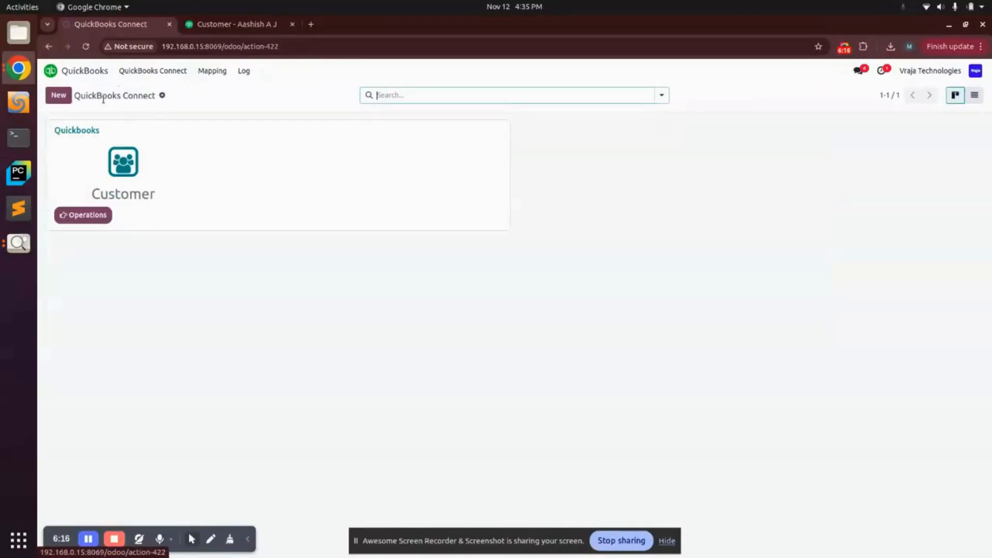
- Execute the Import Taxes operation for the Quickbooks instance and review the tax mapping records
click(78, 214)
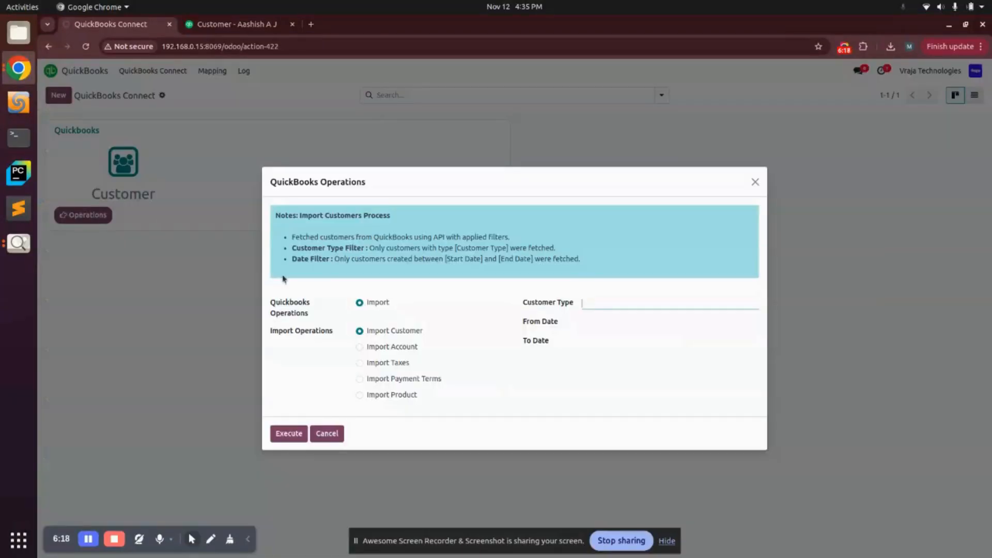
click(368, 363)
click(289, 430)
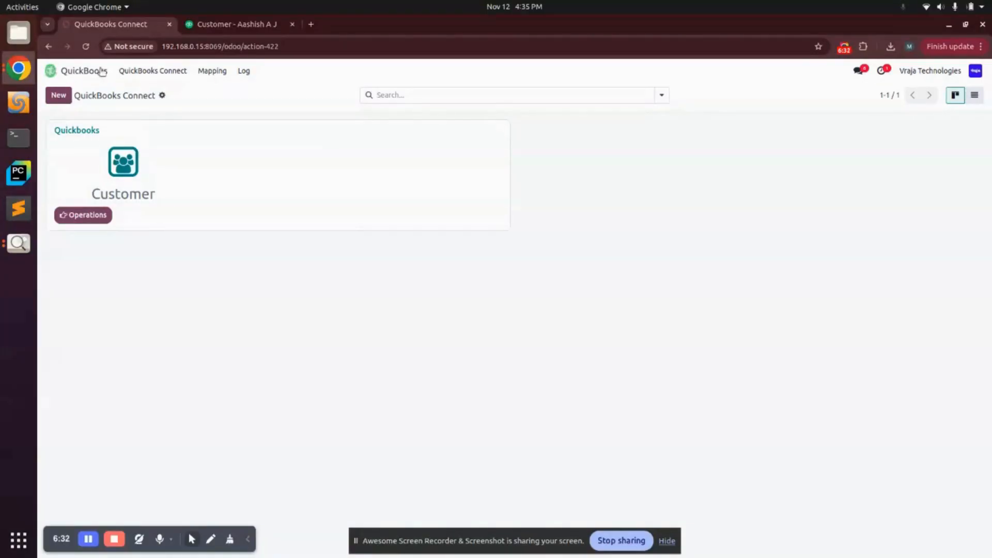
click(136, 70)
click(216, 73)
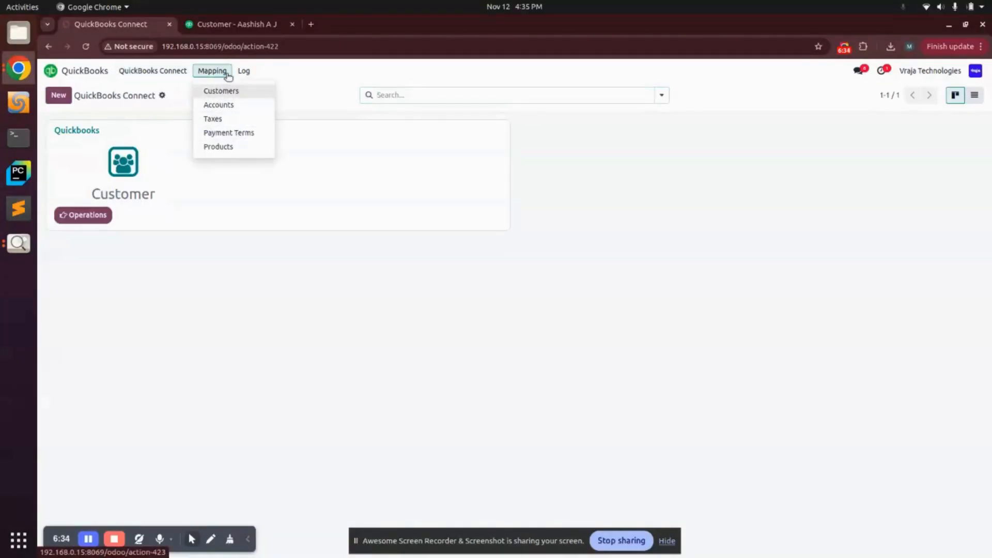
click(241, 136)
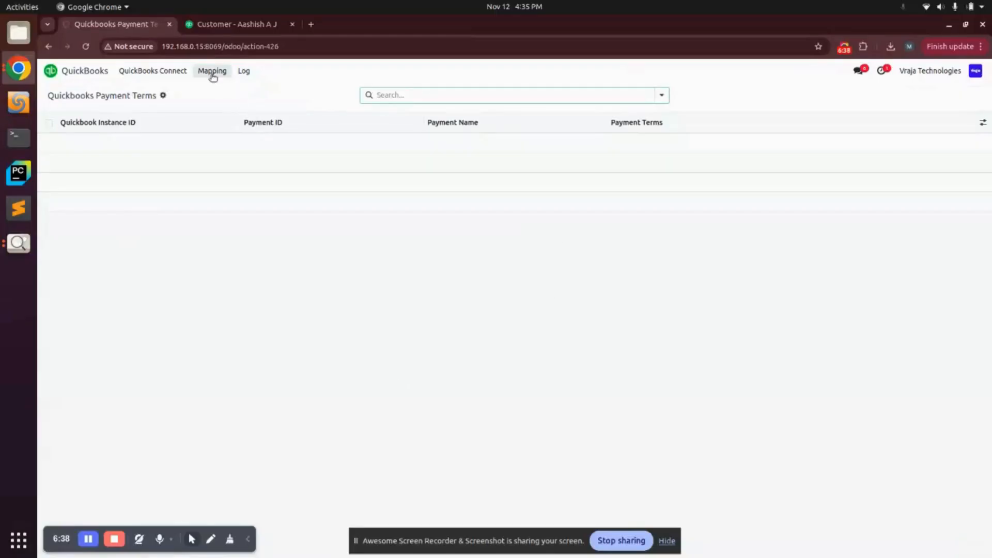
click(212, 73)
click(223, 120)
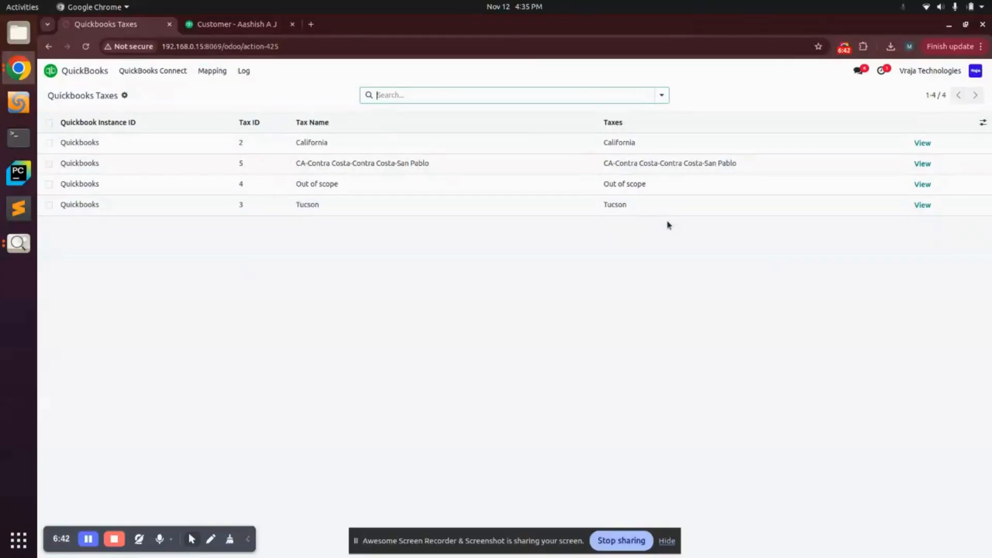
click(207, 73)
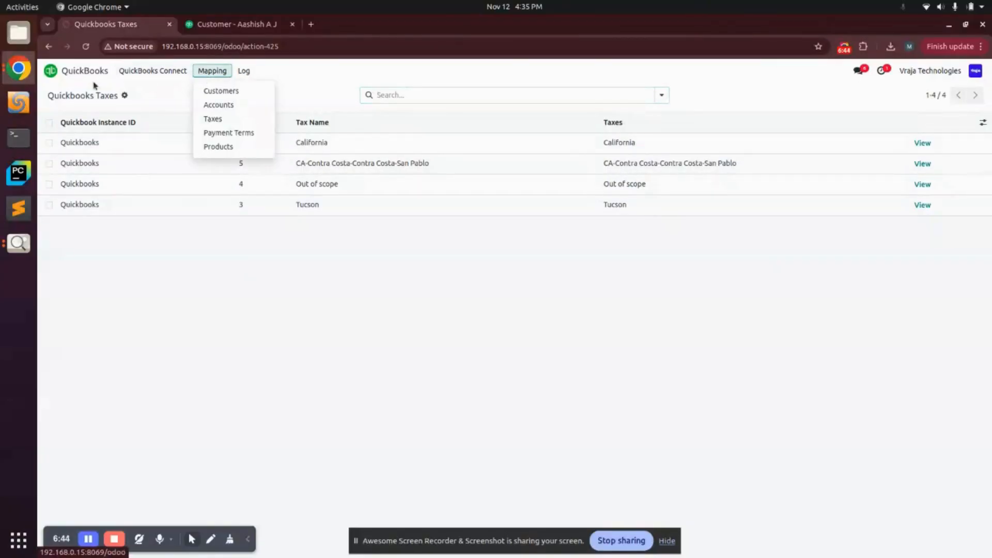
- Execute the Import Payment Terms operation for the Quickbooks instance and review the payment terms mapping records
click(143, 75)
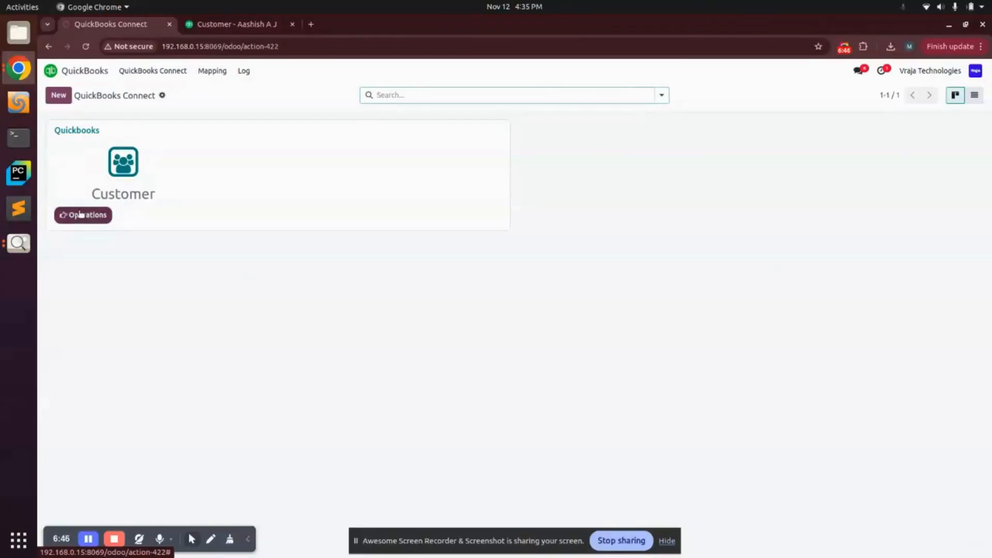
click(82, 215)
click(390, 379)
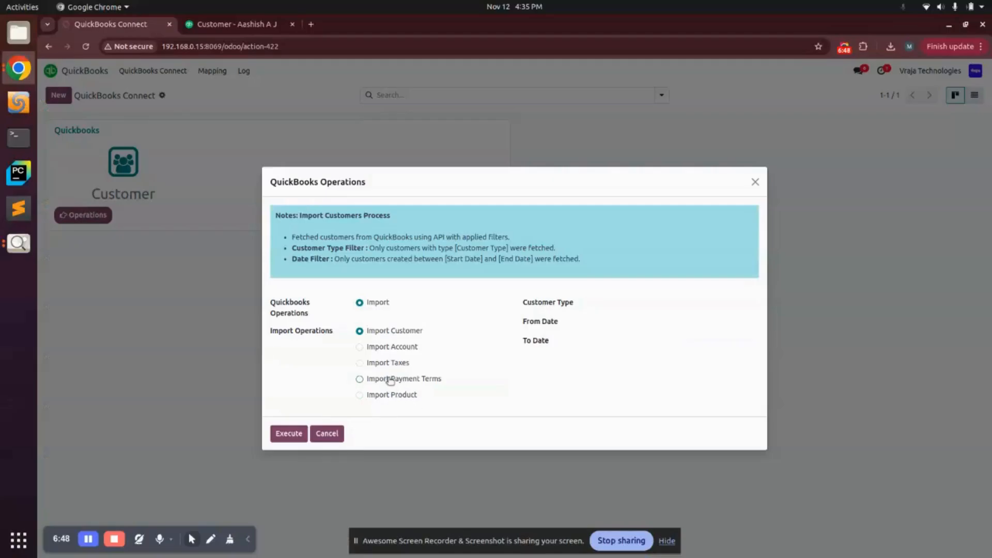
click(279, 427)
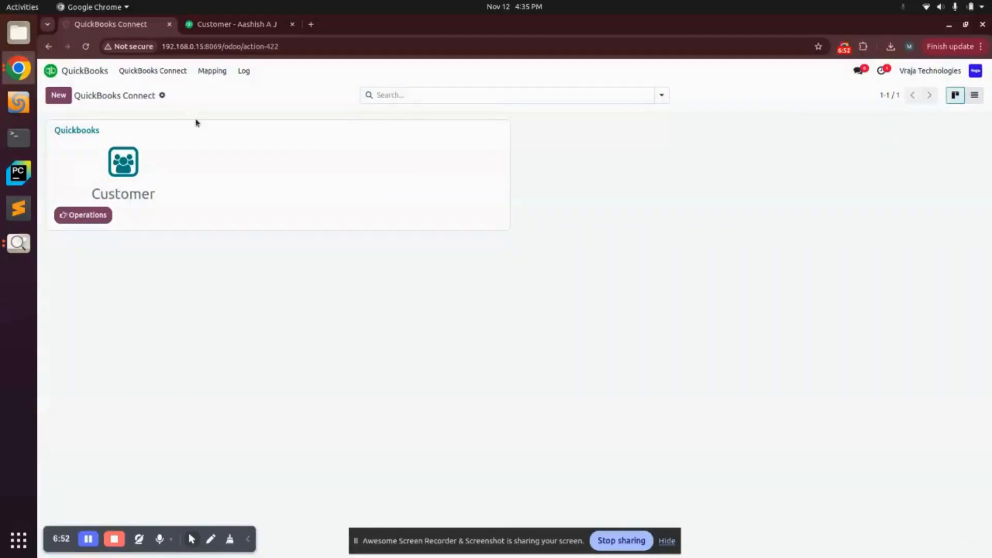
click(209, 71)
click(219, 134)
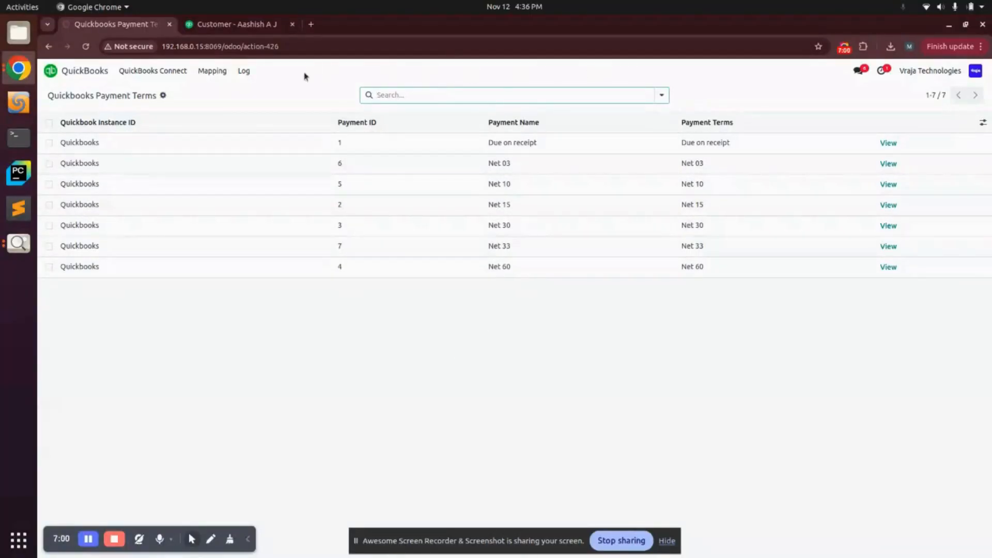
- Open the Quickbooks instance linked in the first customer mapping record and view its imported customers
click(128, 72)
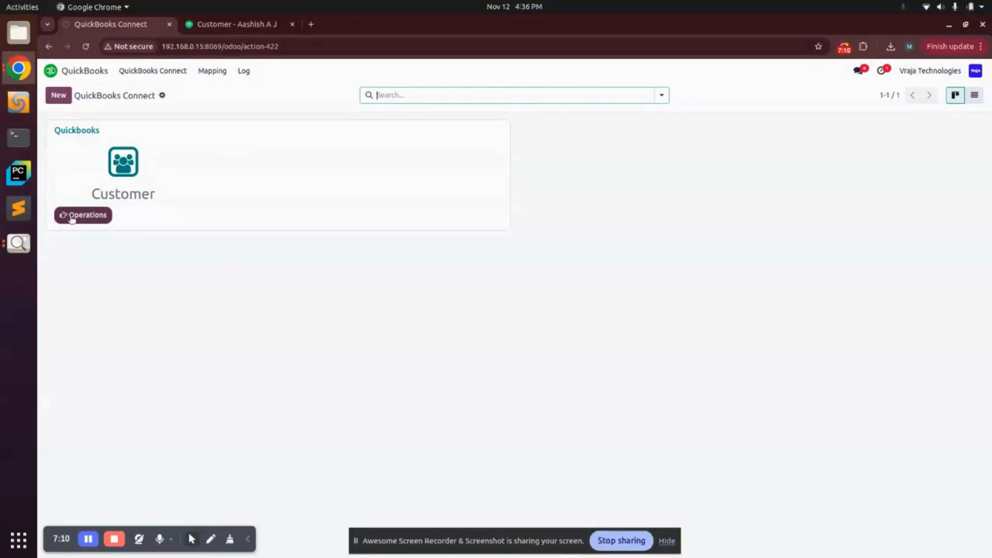
click(212, 71)
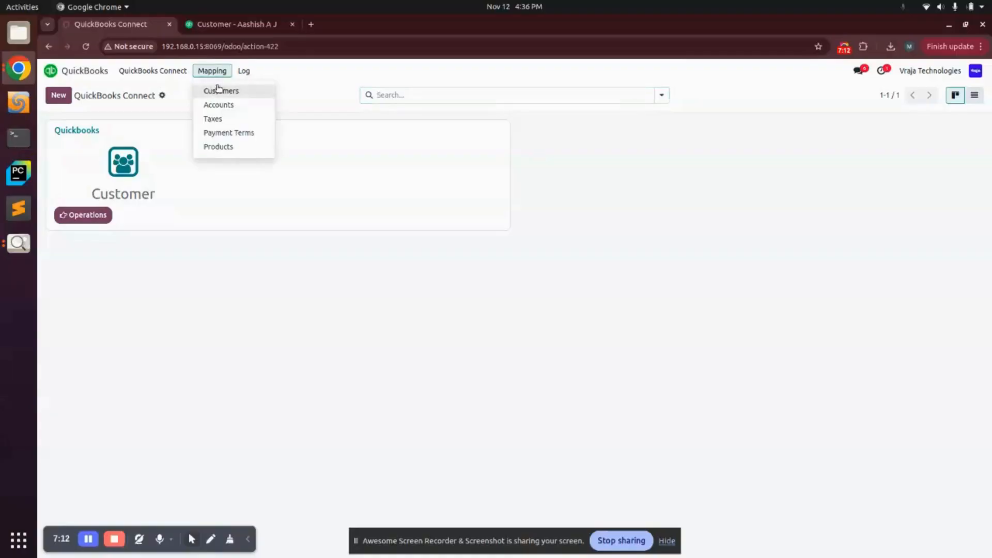
click(217, 91)
click(108, 142)
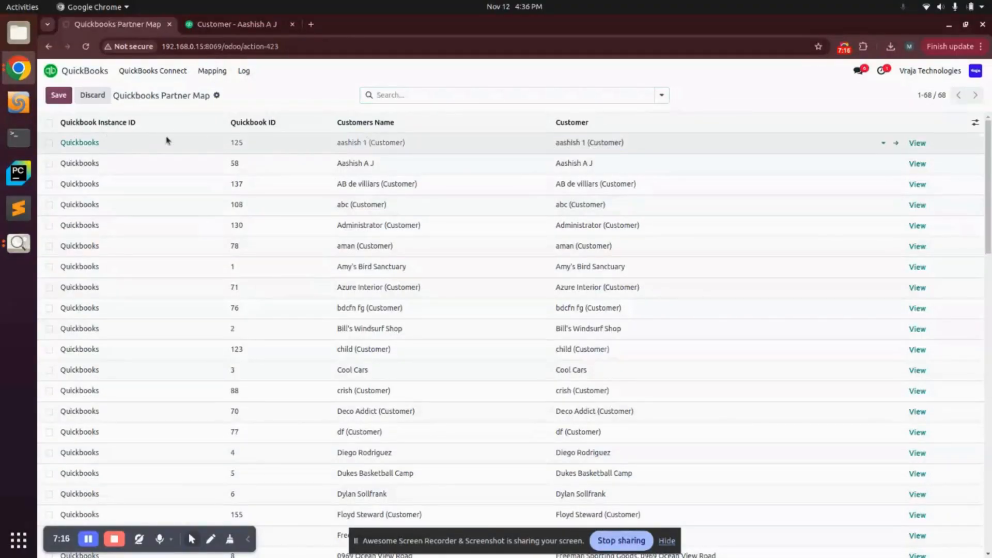
click(80, 149)
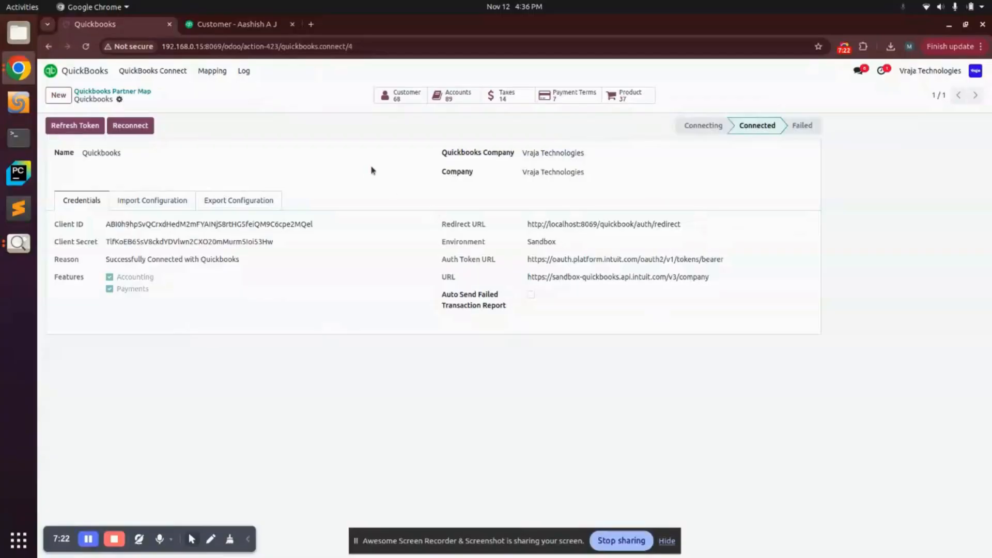
click(399, 103)
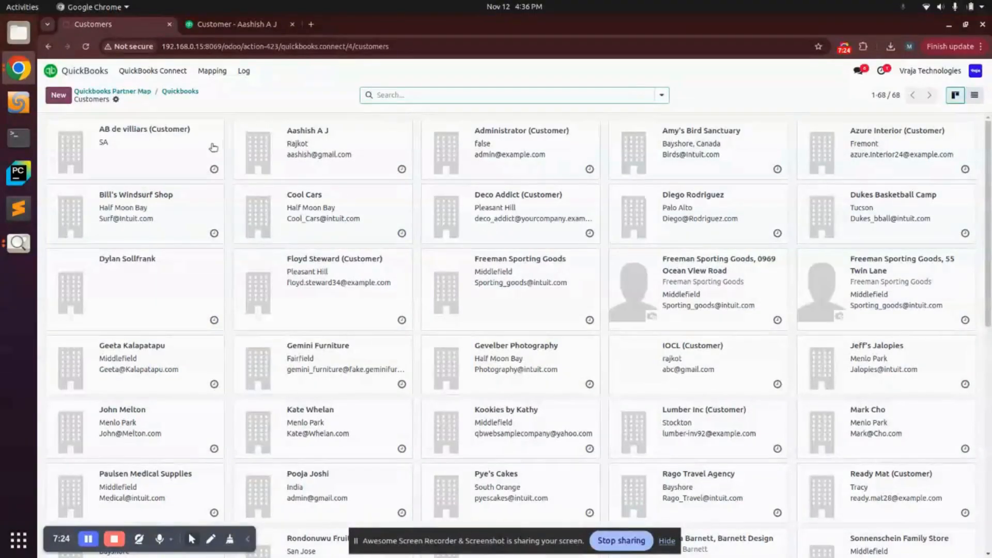
- Inspect the first imported customer's Sales & Purchase and Quickbooks details, and return to the Quickbooks instance
click(152, 130)
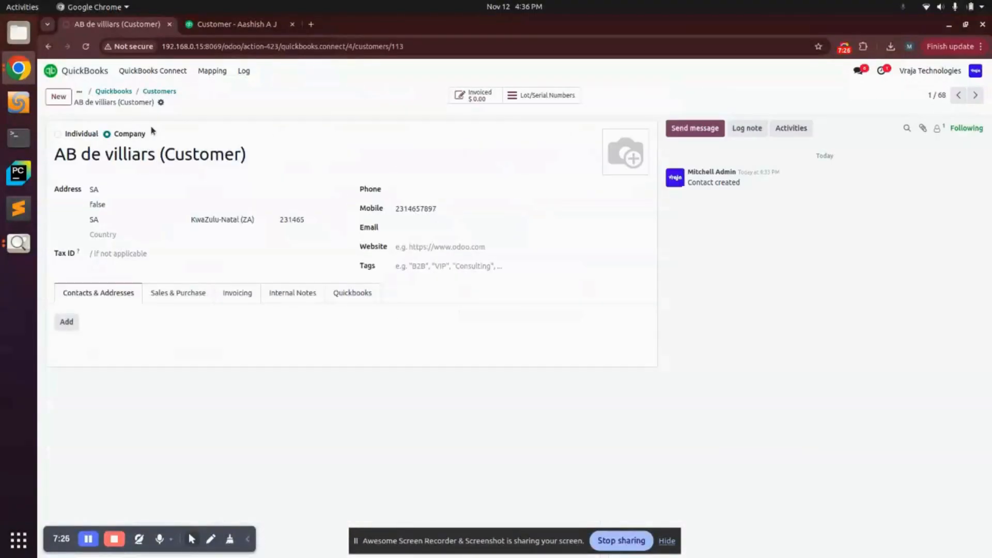
click(217, 296)
click(174, 296)
scroll(203, 315, down, 1)
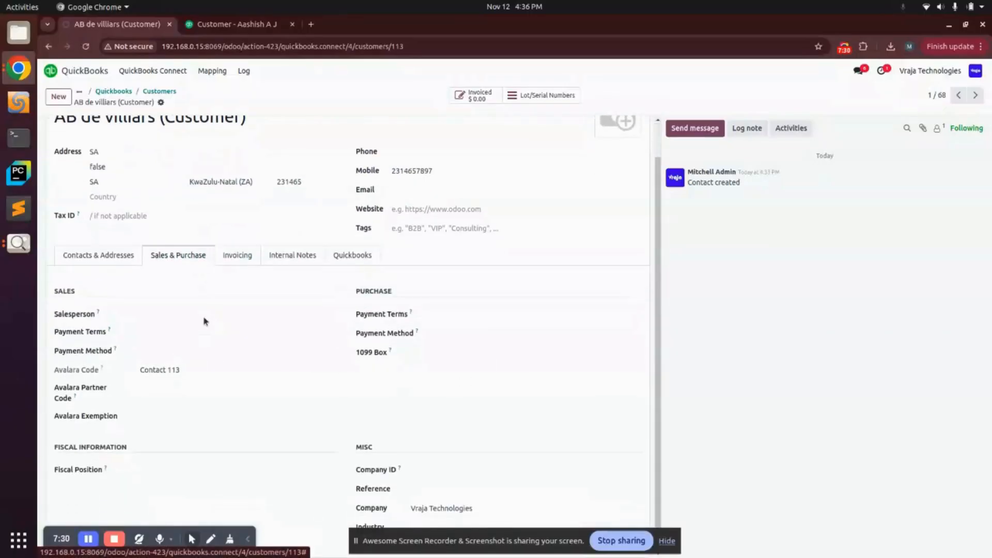
click(343, 257)
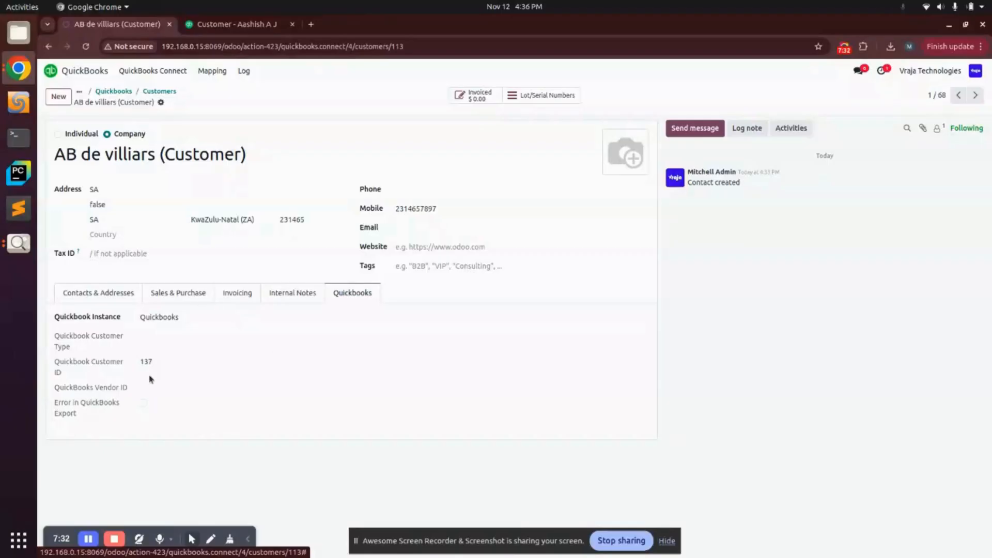
click(578, 313)
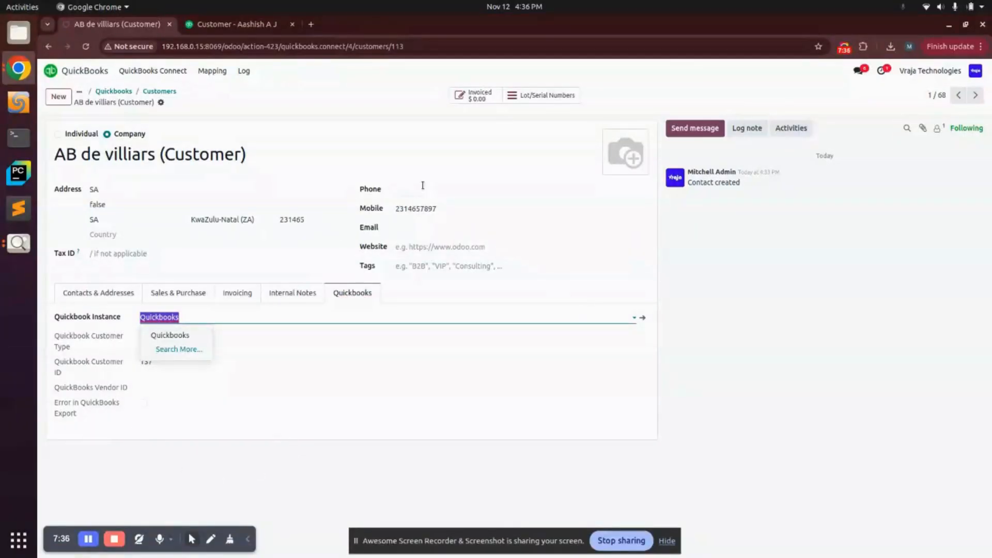
click(111, 92)
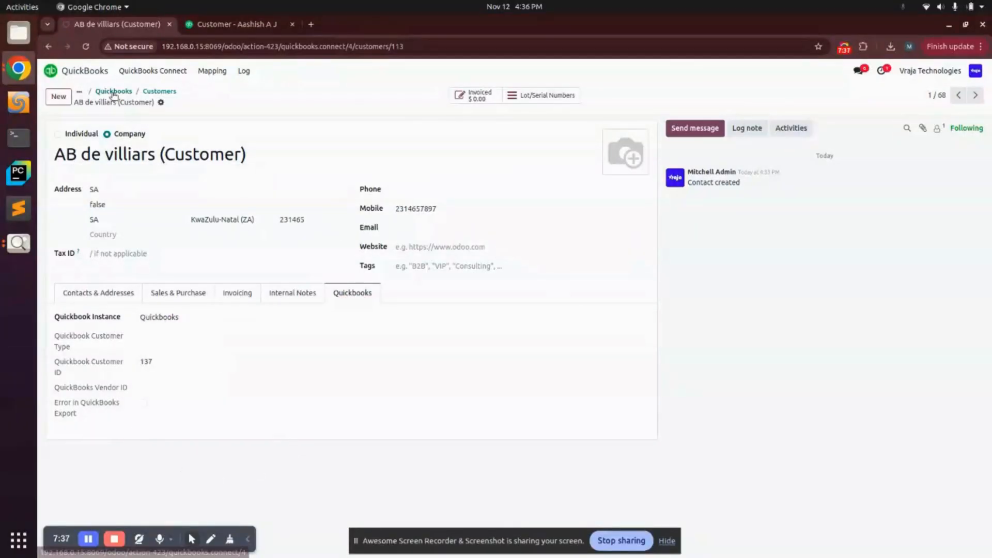
- Examine the Process-00013 payment terms import entry in the Quickbooks log book
click(245, 71)
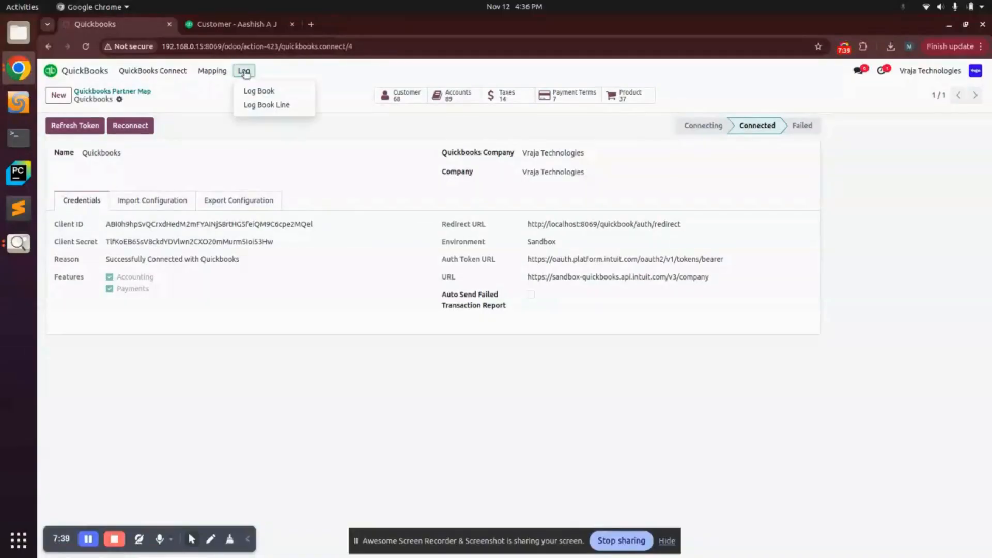
click(253, 93)
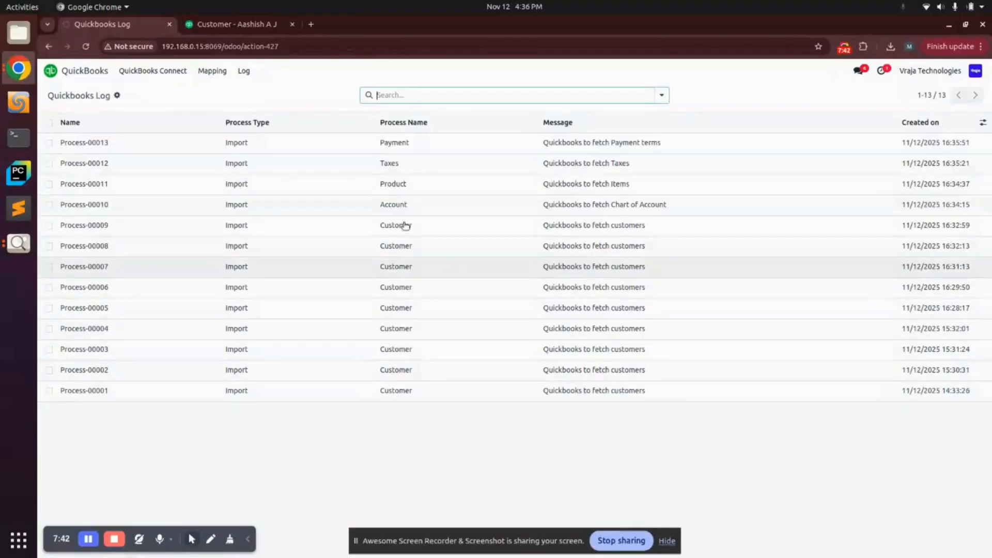
click(296, 149)
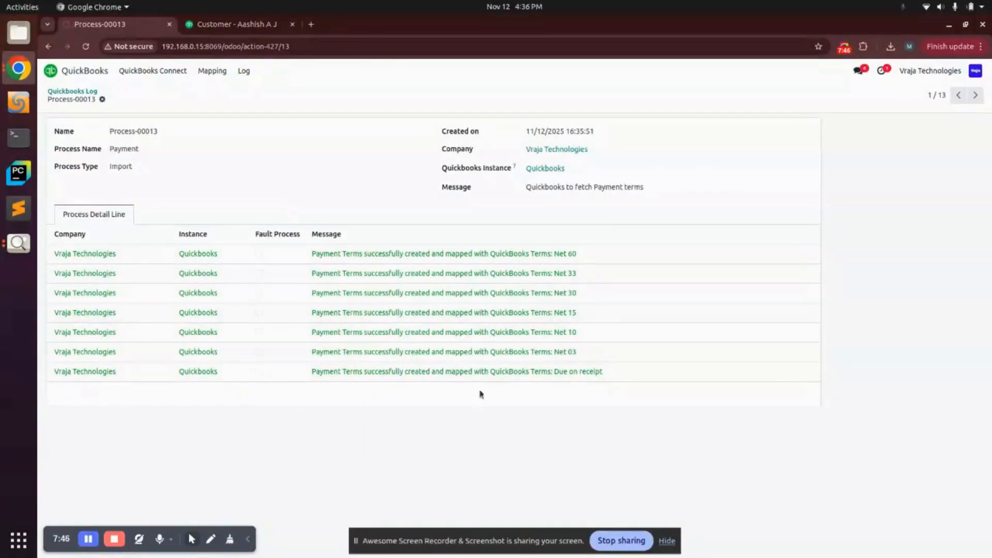
- Examine the process detail lines of the Process-00001 customer import in the Quickbooks log book
click(245, 70)
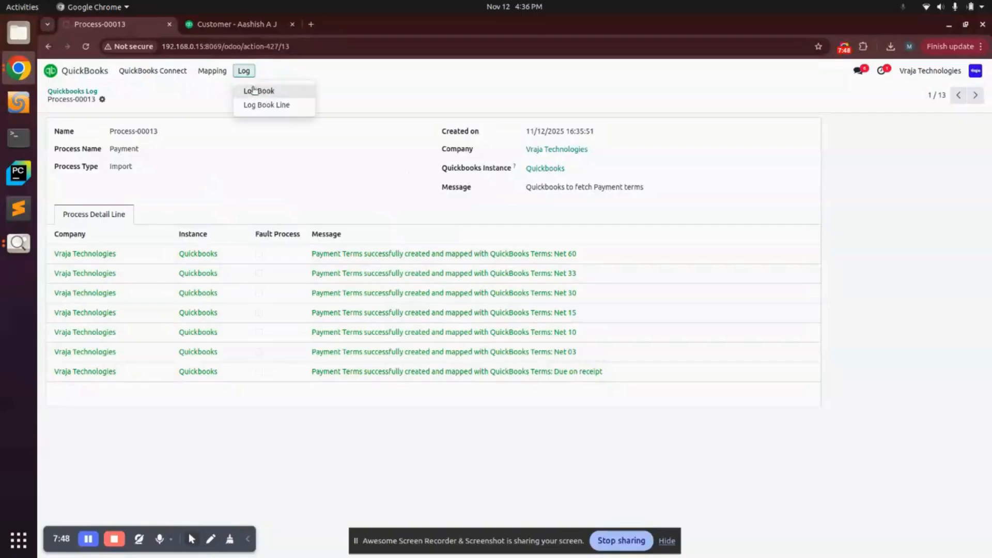
click(254, 92)
click(265, 399)
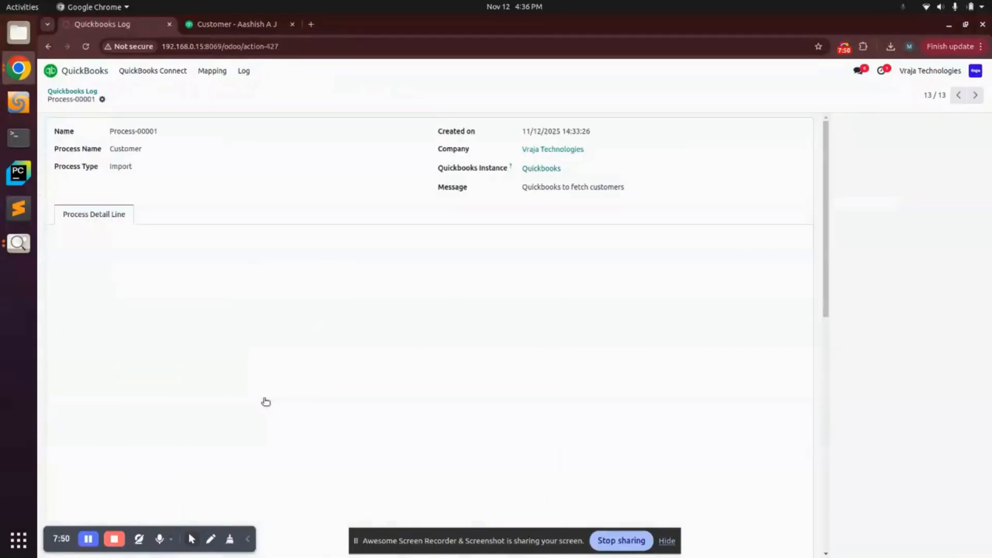
scroll(383, 417, down, 5)
scroll(384, 417, up, 5)
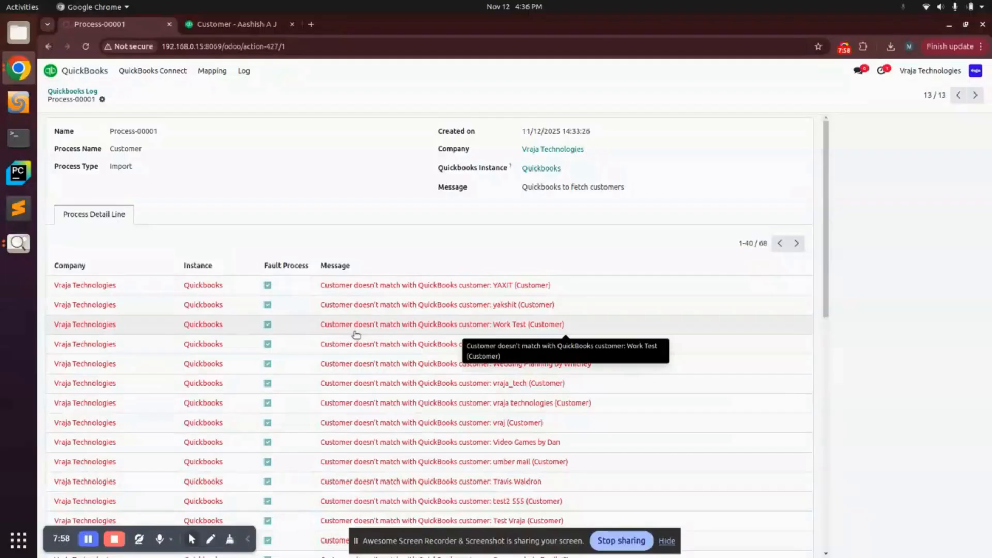
- Review the Quickbooks log book lines and open the first Process-00008 customer import line to examine its response message
click(243, 70)
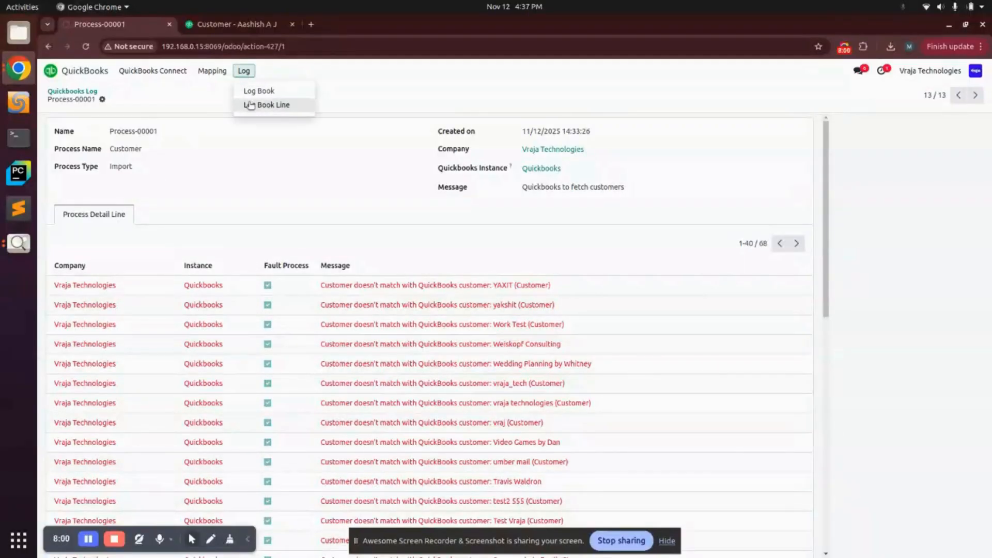
click(250, 104)
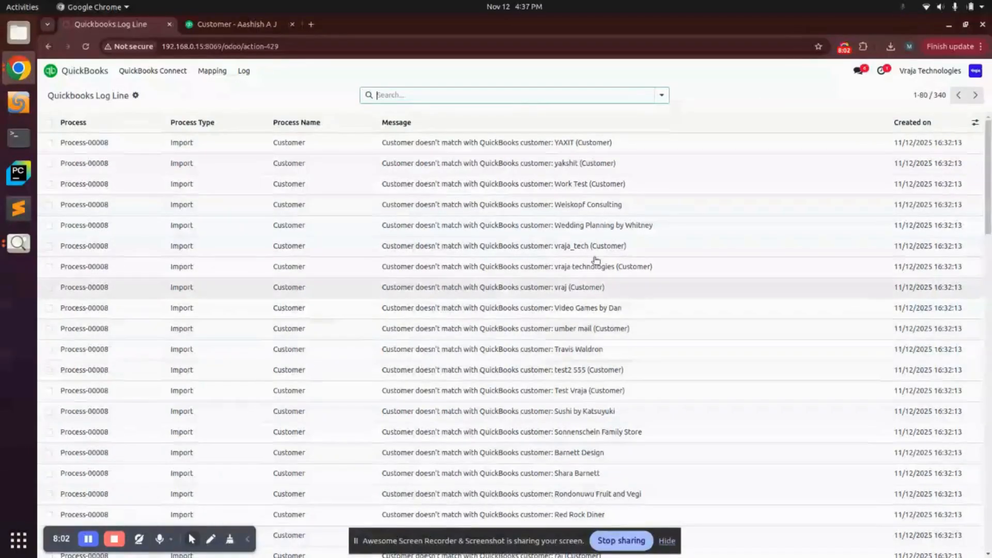
scroll(343, 338, down, 10)
scroll(344, 339, down, 5)
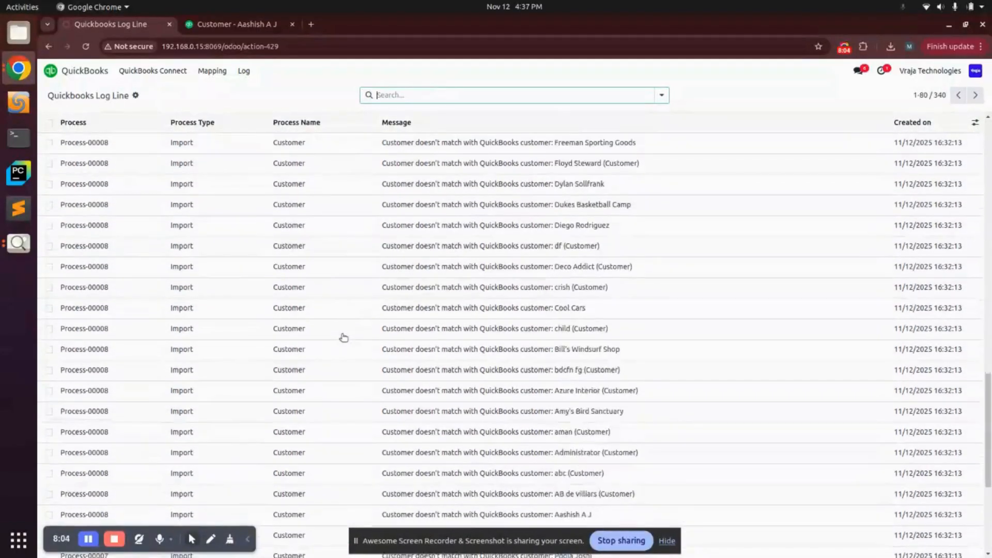
scroll(344, 339, up, 10)
scroll(343, 338, up, 8)
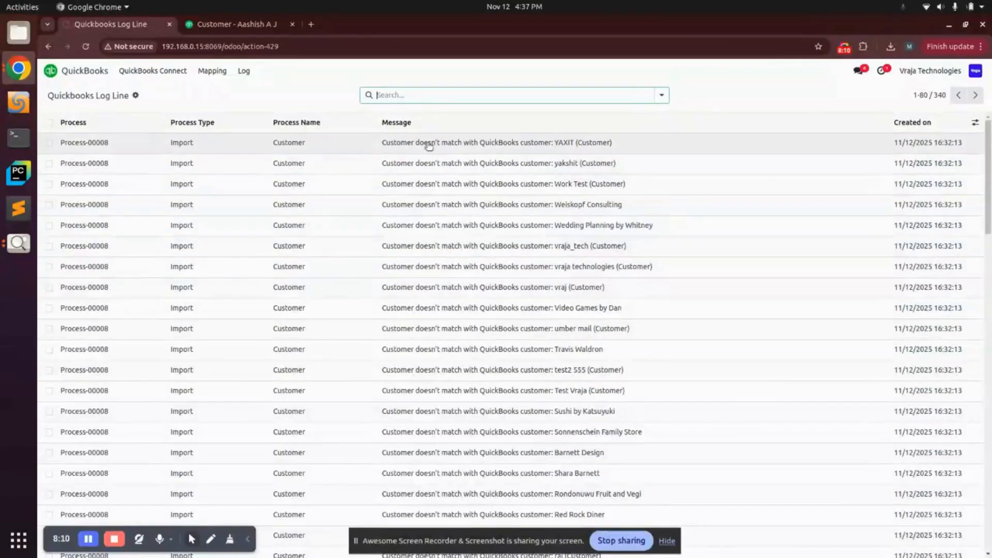
click(289, 144)
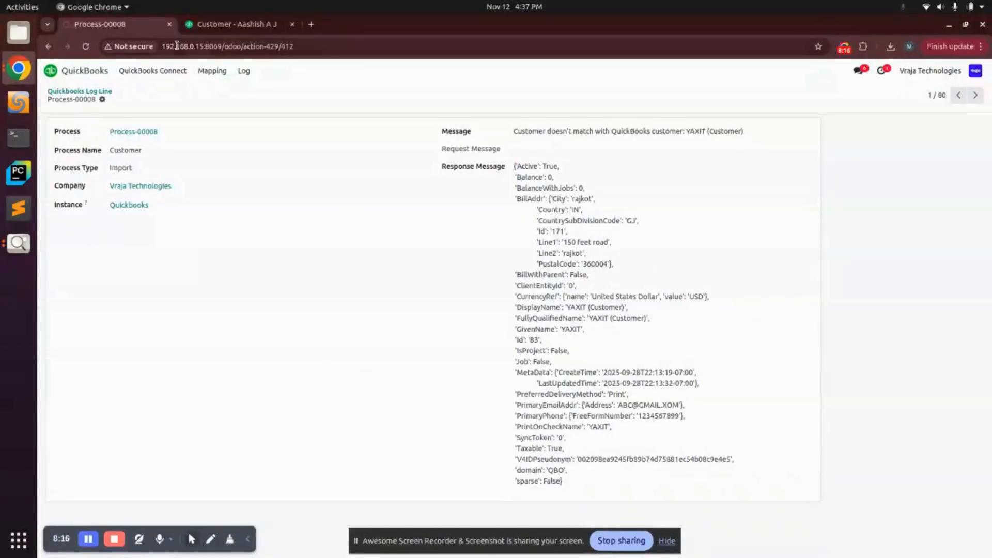
- Switch to Image Viewer and display the image Youtube Thumbnail (1).png
click(9, 249)
click(9, 249)
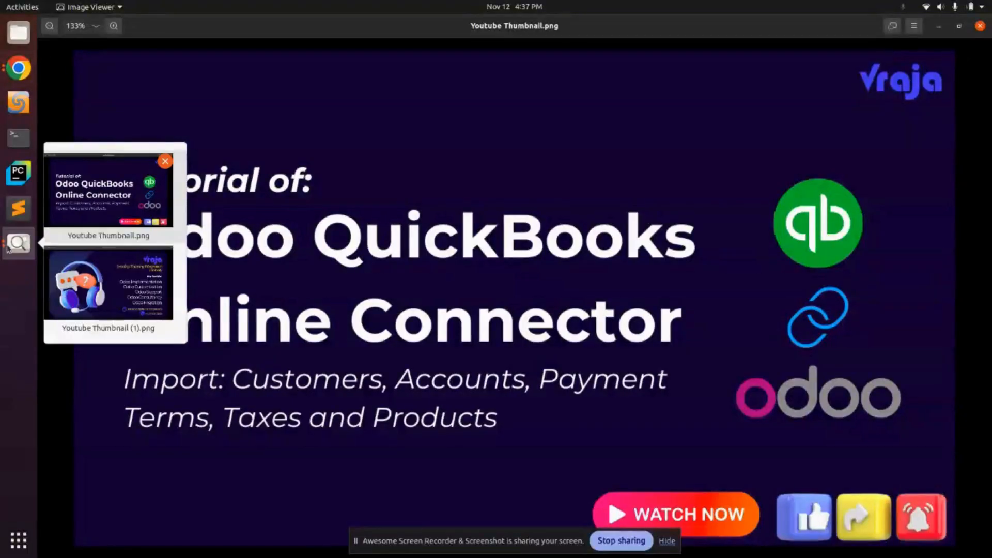
click(130, 262)
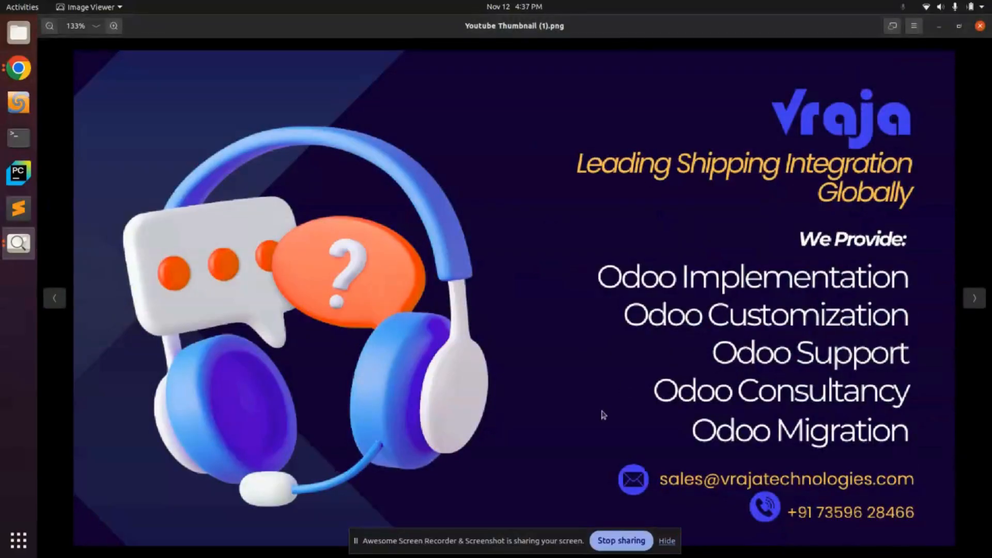